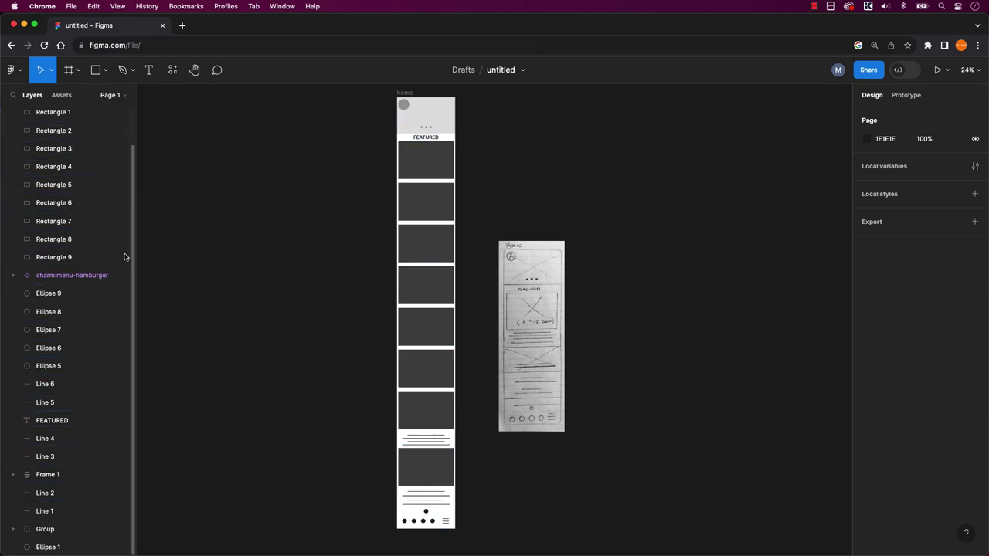
# - Batch-rename Ellipses 9, 8, 6 and 7 to menuIcons01–04 with ascending numbering
pyautogui.moveTo(134, 270); pyautogui.dragTo(132, 368)
pyautogui.click(53, 311)
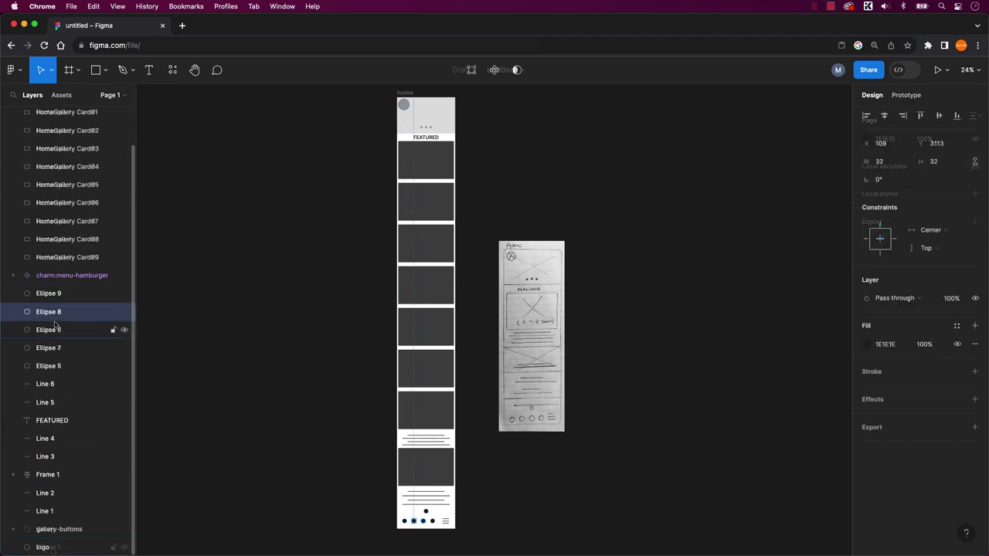
pyautogui.keyDown('shift'); pyautogui.click(48, 348); pyautogui.keyUp('shift')
pyautogui.keyDown('shift'); pyautogui.click(60, 299); pyautogui.keyUp('shift')
pyautogui.press('super+r')
pyautogui.write('men')
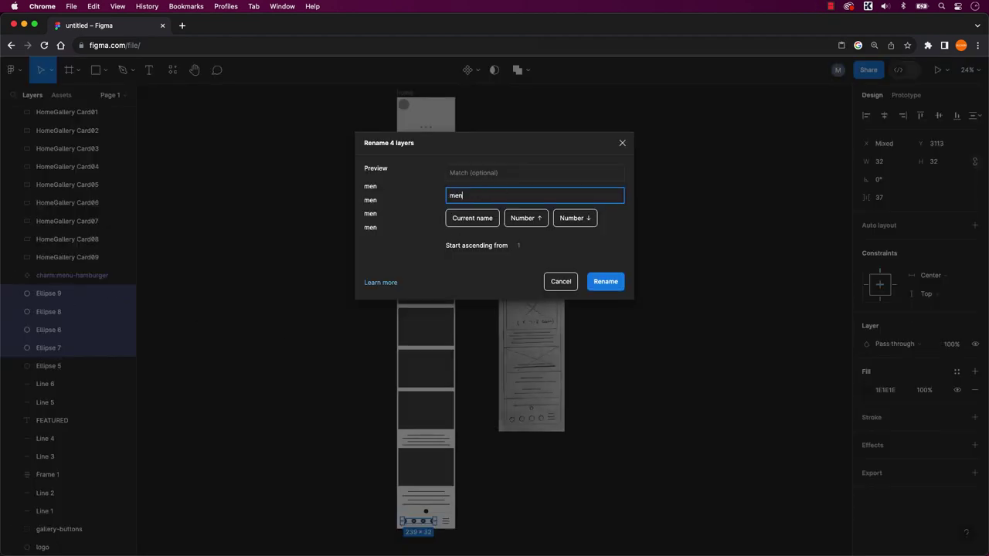
pyautogui.write('uIcons0')
pyautogui.click(525, 218)
pyautogui.click(605, 281)
# - Batch-rename Lines 1–6 to text, then start renaming Ellipse 5
pyautogui.click(60, 386)
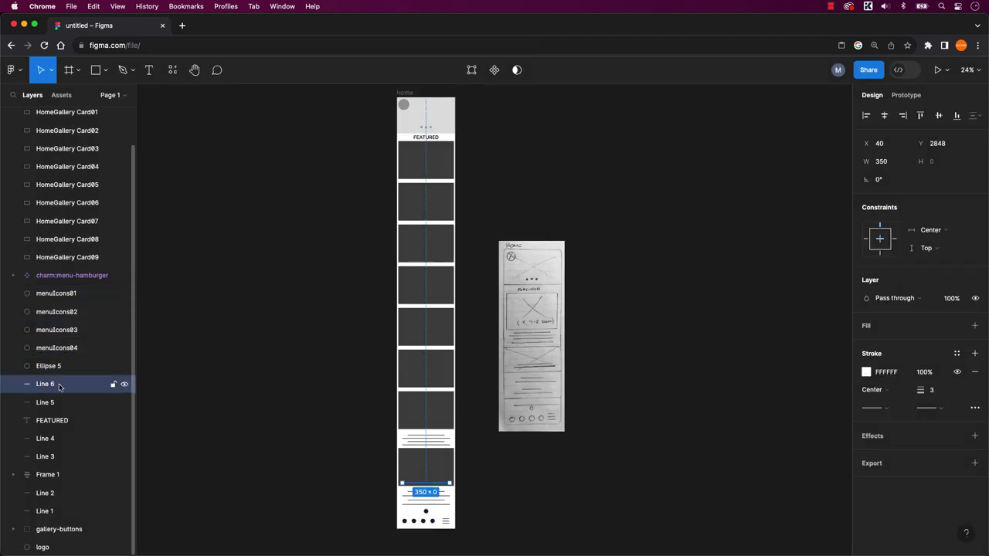
pyautogui.keyDown('super'); pyautogui.click(54, 402); pyautogui.keyUp('super')
pyautogui.keyDown('super'); pyautogui.click(54, 438); pyautogui.keyUp('super')
pyautogui.keyDown('super'); pyautogui.click(54, 457); pyautogui.keyUp('super')
pyautogui.keyDown('super'); pyautogui.click(54, 492); pyautogui.keyUp('super')
pyautogui.keyDown('super'); pyautogui.click(54, 510); pyautogui.keyUp('super')
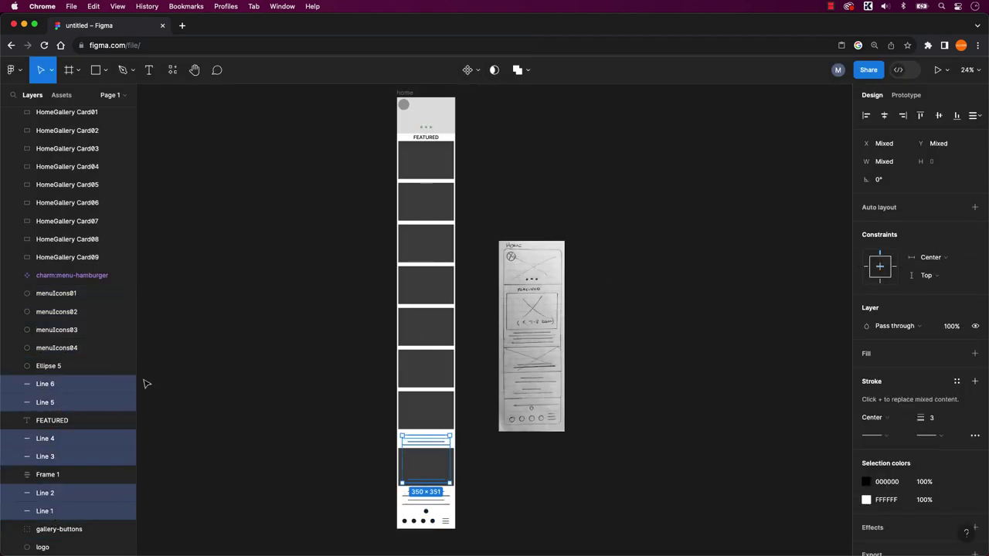
pyautogui.press('super+r')
pyautogui.write('text')
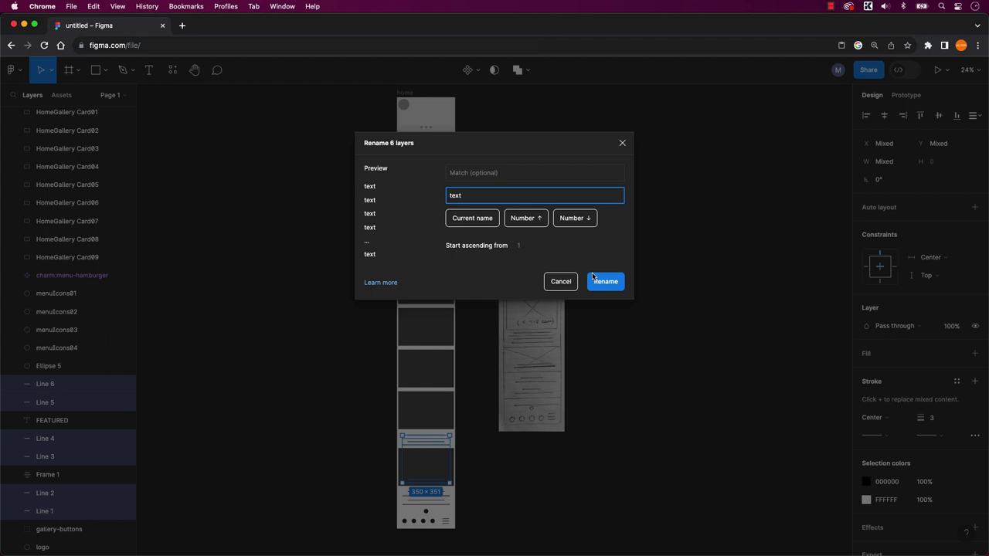
pyautogui.click(604, 282)
pyautogui.click(48, 366)
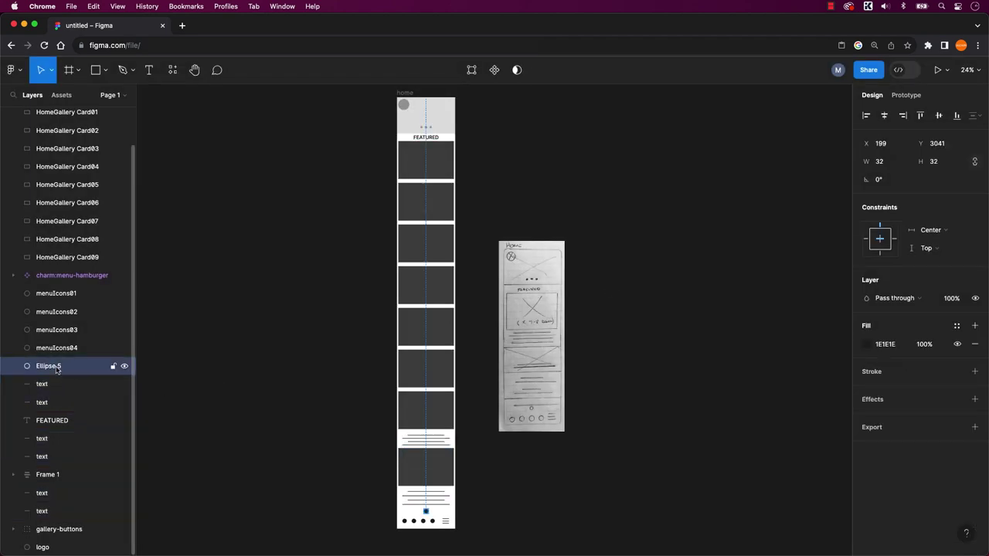
pyautogui.doubleClick(56, 368)
# - Finish naming Ellipse 5 logo-bottom and rename Ellipse 1 to logo
pyautogui.write('logo')
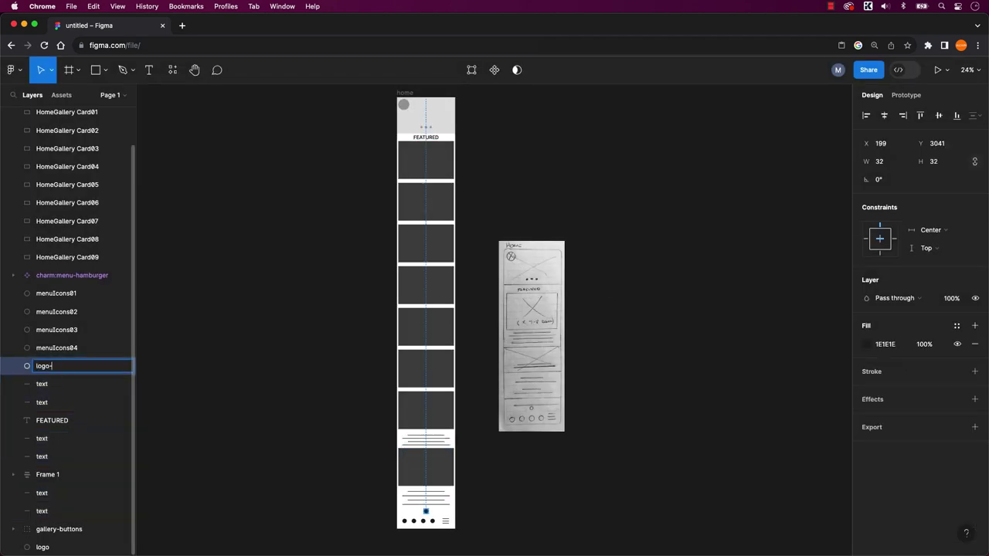
pyautogui.write('-bottom')
pyautogui.click(203, 370)
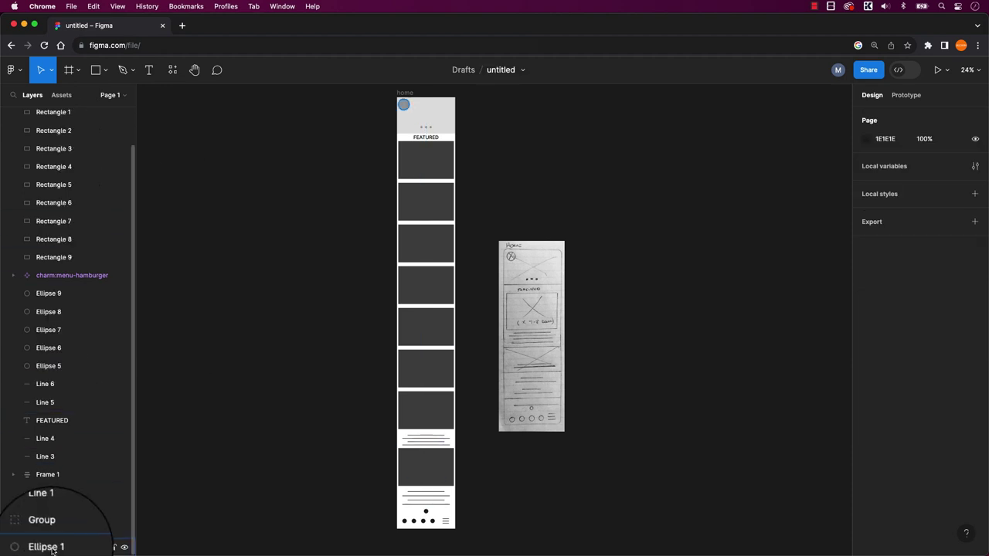
pyautogui.click(53, 544)
pyautogui.doubleClick(51, 548)
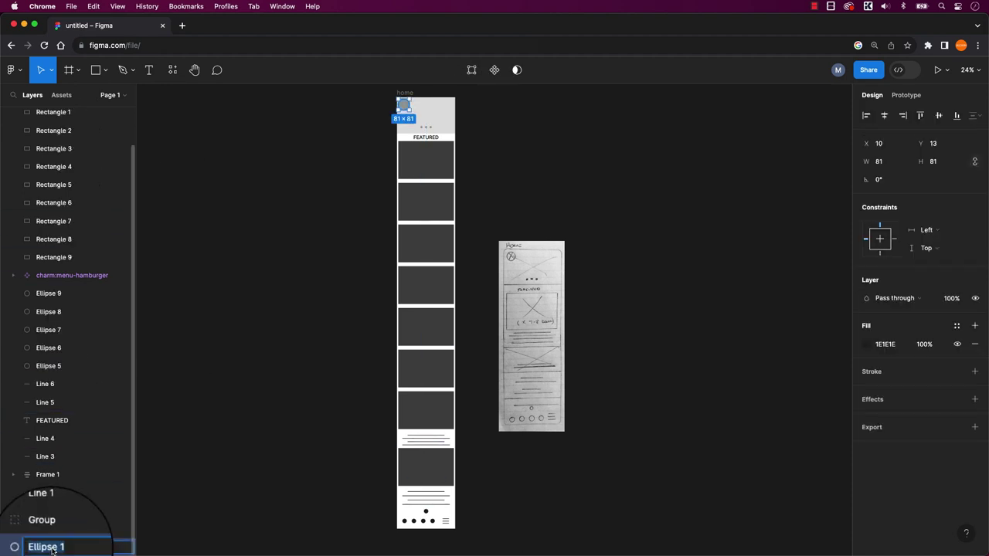
pyautogui.press('BackSpace')
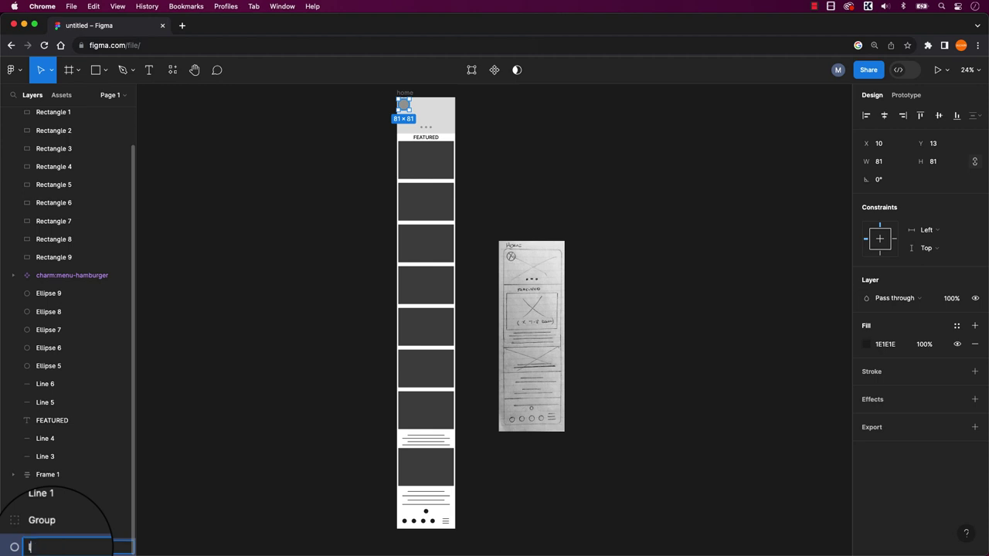
pyautogui.write('logo')
pyautogui.press('Return')
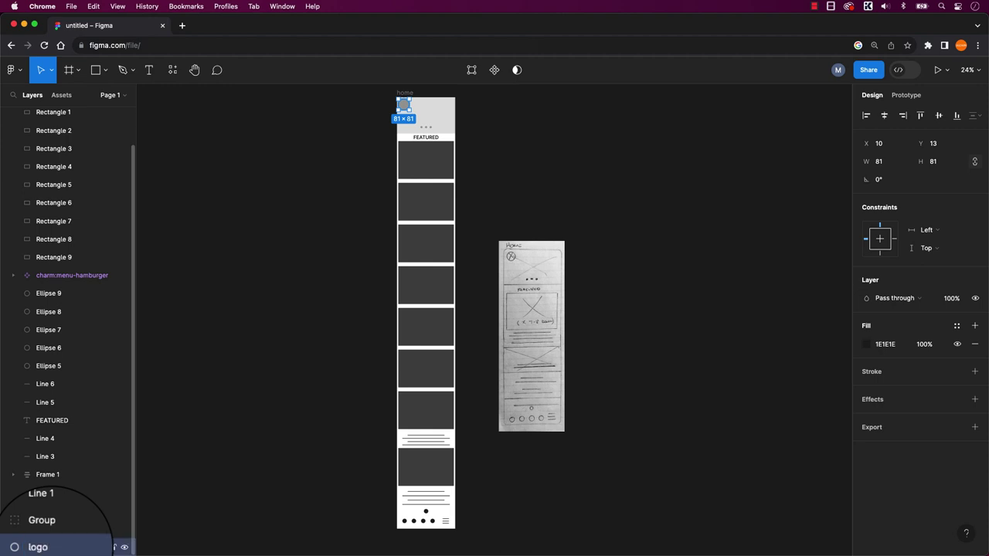
# - Rename the Group layer to gallery-buttons by pasting the name
pyautogui.click(52, 531)
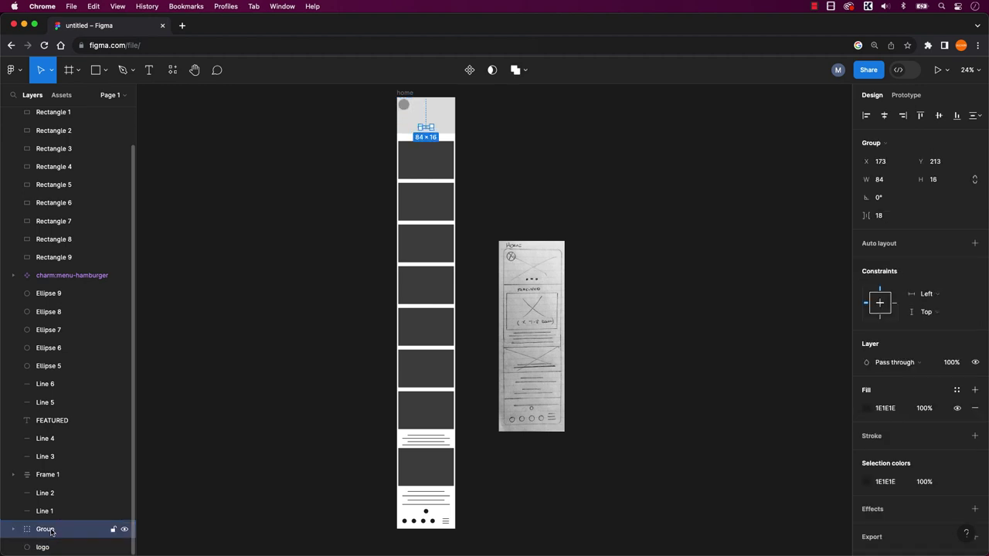
pyautogui.rightClick(52, 531)
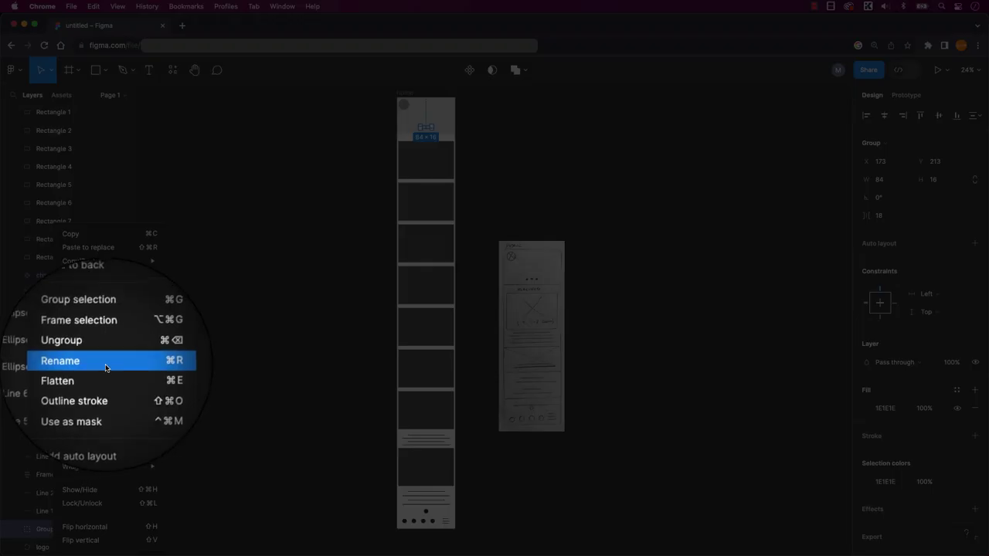
pyautogui.click(106, 361)
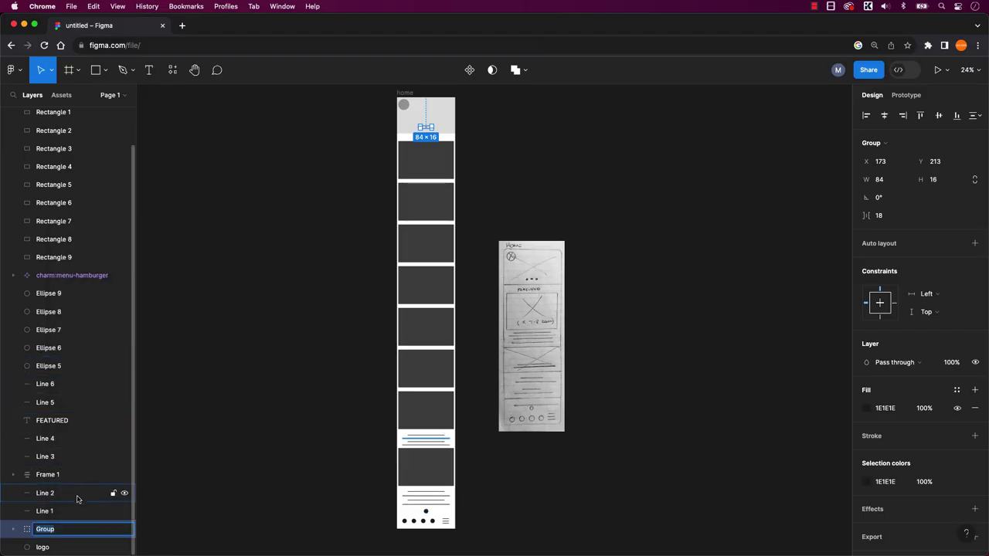
pyautogui.write('gallery-buttons')
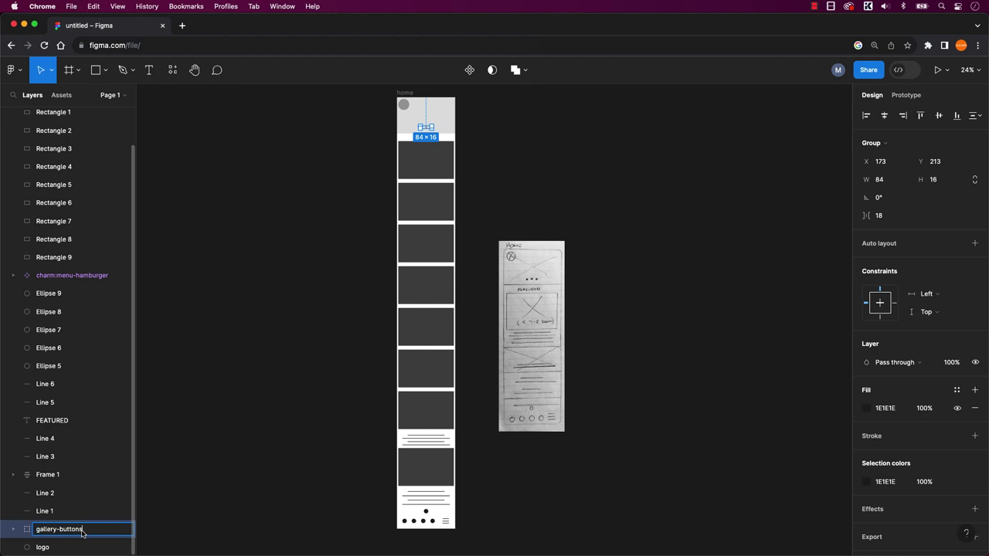
pyautogui.click(186, 490)
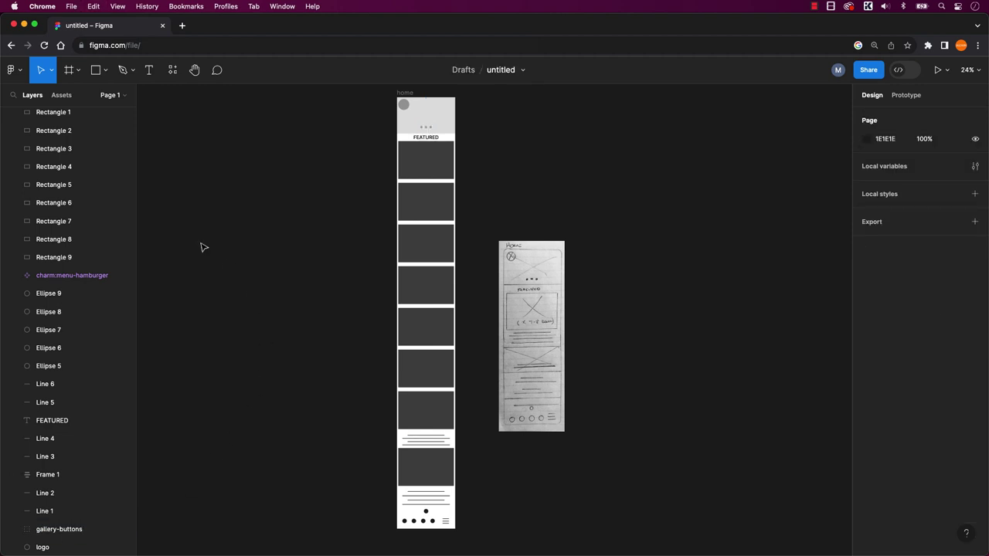
# - Click through Rectangles 1–9 to check which gallery card each one is
pyautogui.moveTo(135, 170); pyautogui.dragTo(135, 136)
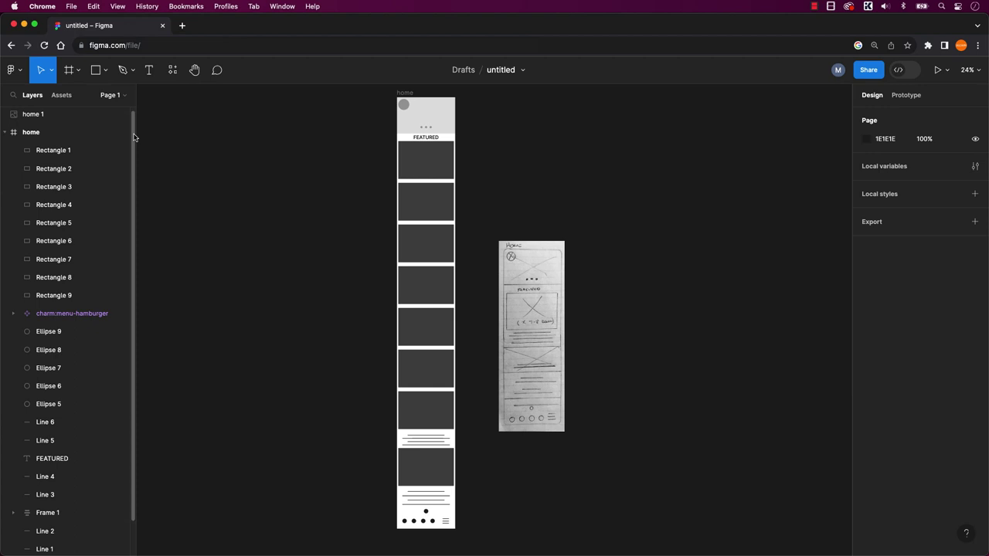
pyautogui.click(54, 151)
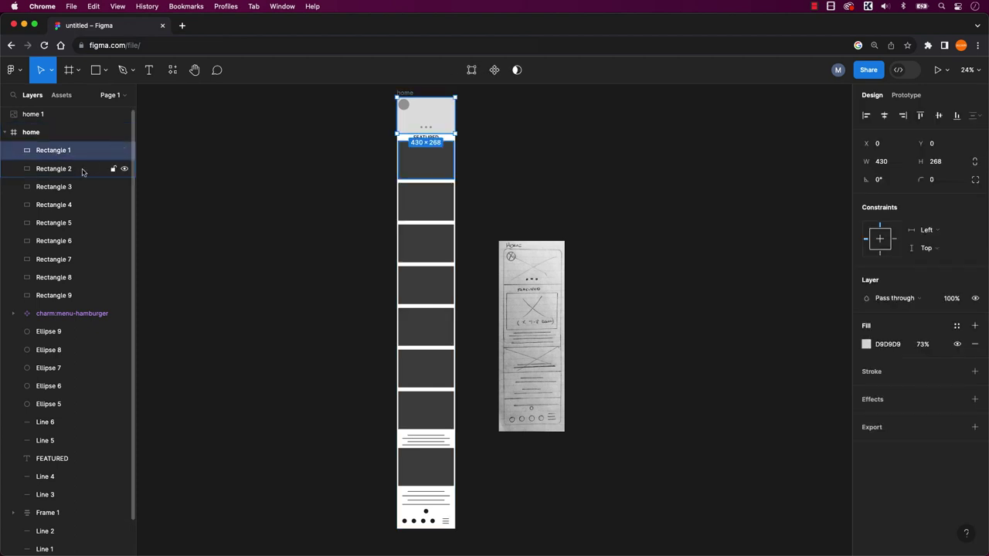
pyautogui.click(68, 170)
pyautogui.click(64, 187)
pyautogui.click(61, 205)
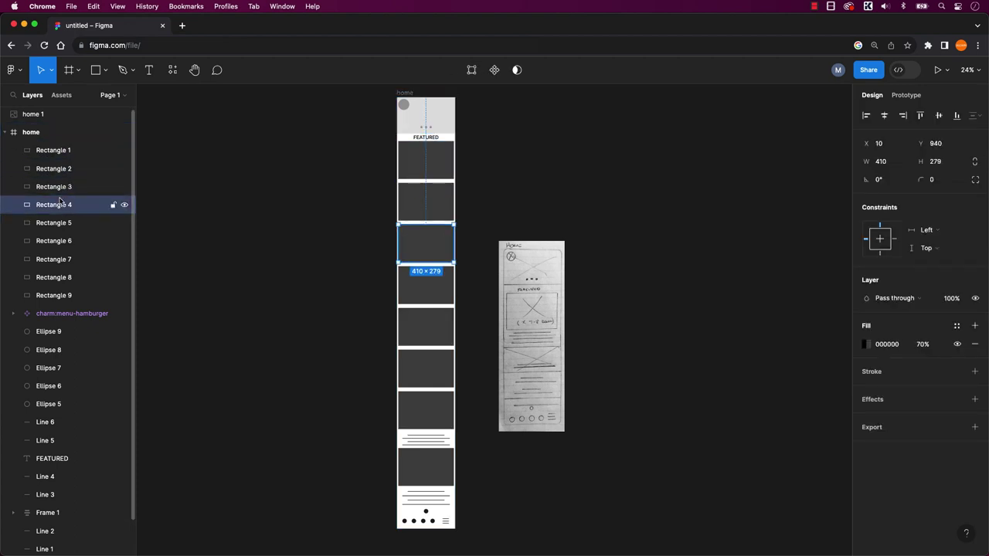
pyautogui.click(59, 224)
pyautogui.click(57, 241)
pyautogui.click(55, 257)
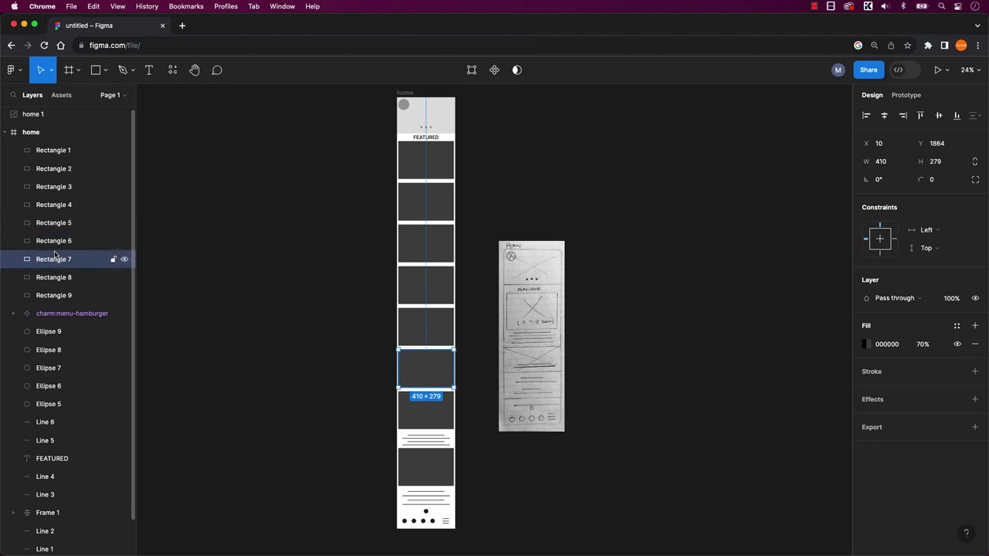
pyautogui.click(52, 277)
pyautogui.click(50, 294)
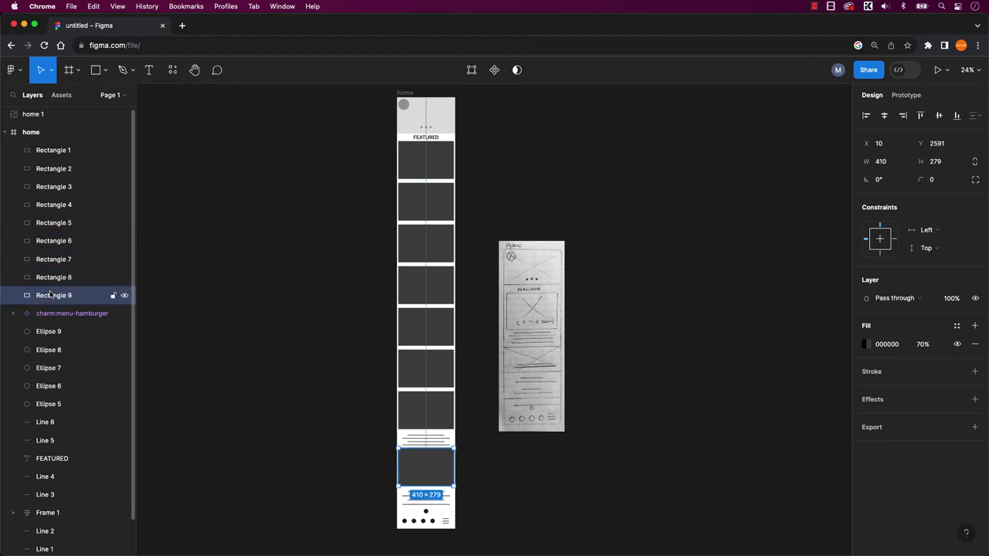
# - Select Rectangles 1–9 together, toggling Rectangles 3, 6 and 8 out and back in
pyautogui.click(58, 150)
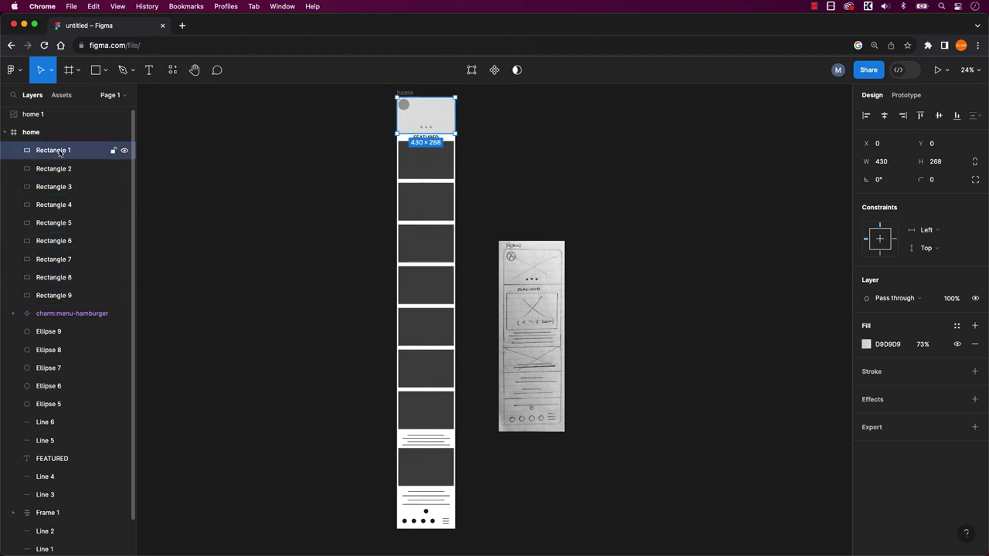
pyautogui.keyDown('shift'); pyautogui.click(62, 295); pyautogui.keyUp('shift')
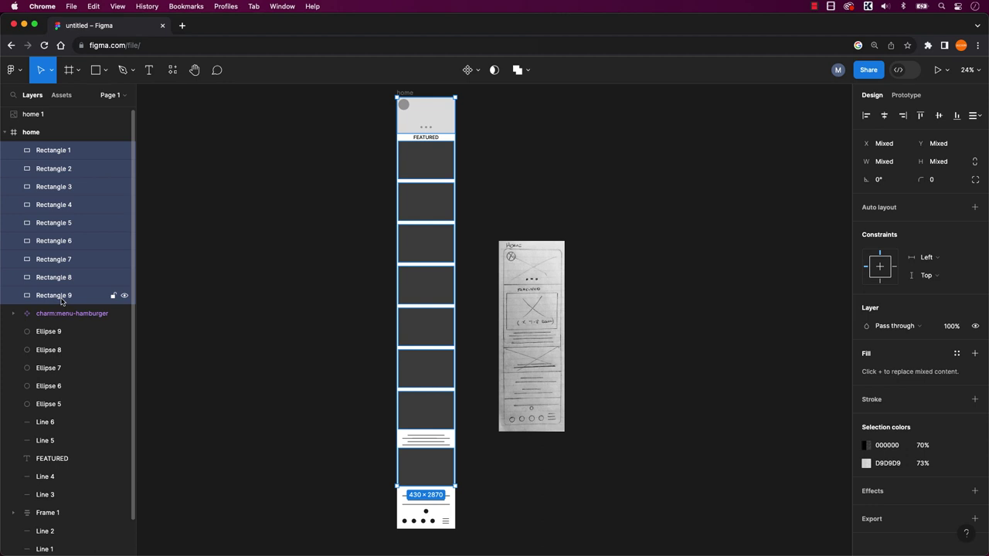
pyautogui.keyDown('super'); pyautogui.click(44, 188); pyautogui.keyUp('super')
pyautogui.keyDown('super'); pyautogui.click(54, 241); pyautogui.keyUp('super')
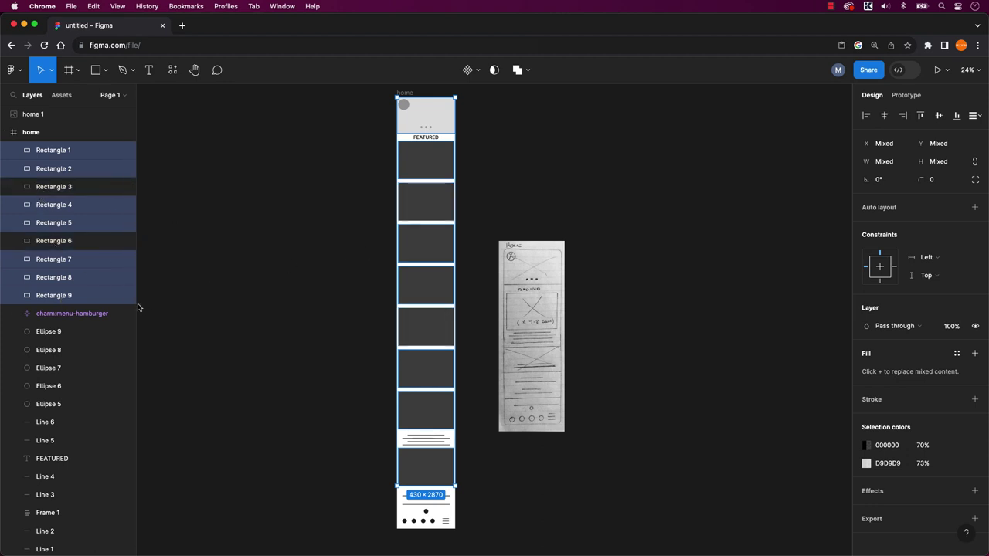
pyautogui.keyDown('super'); pyautogui.click(64, 278); pyautogui.keyUp('super')
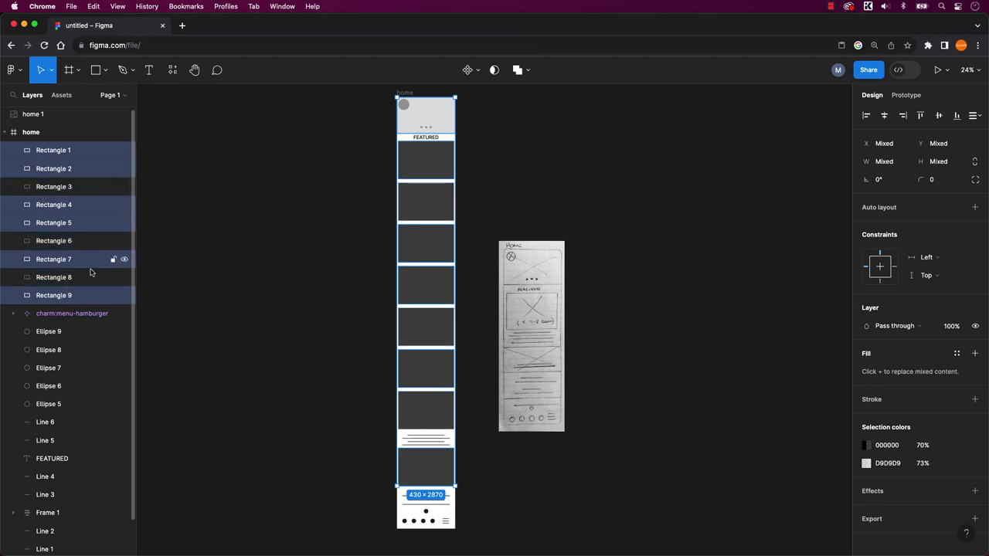
pyautogui.keyDown('super'); pyautogui.click(87, 190); pyautogui.keyUp('super')
pyautogui.keyDown('super'); pyautogui.click(82, 241); pyautogui.keyUp('super')
pyautogui.keyDown('super'); pyautogui.click(82, 277); pyautogui.keyUp('super')
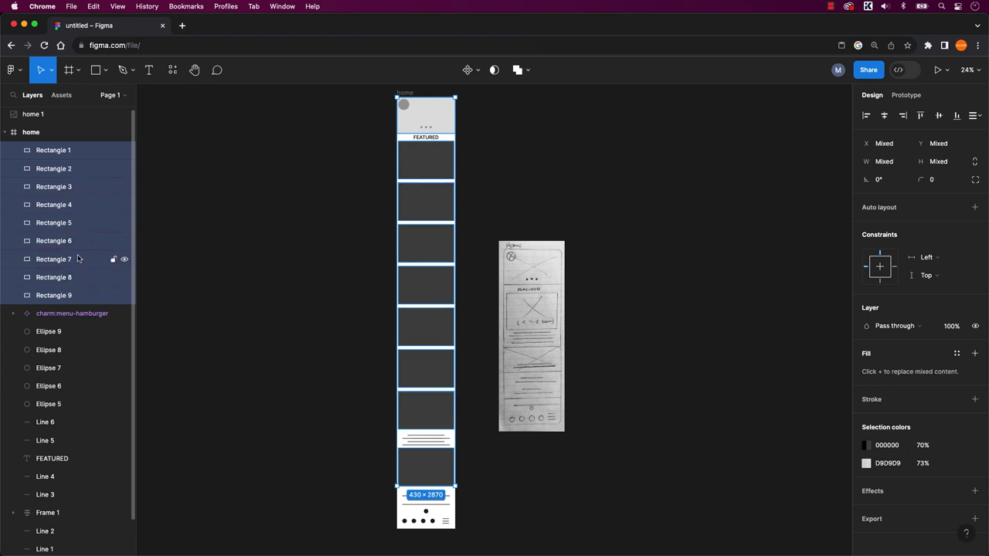
# - Toggle Rectangles 4, 5 and 6 out and back so all nine remain selected
pyautogui.keyDown('super'); pyautogui.click(77, 241); pyautogui.keyUp('super')
pyautogui.keyDown('super'); pyautogui.click(78, 205); pyautogui.keyUp('super')
pyautogui.keyDown('super'); pyautogui.click(77, 224); pyautogui.keyUp('super')
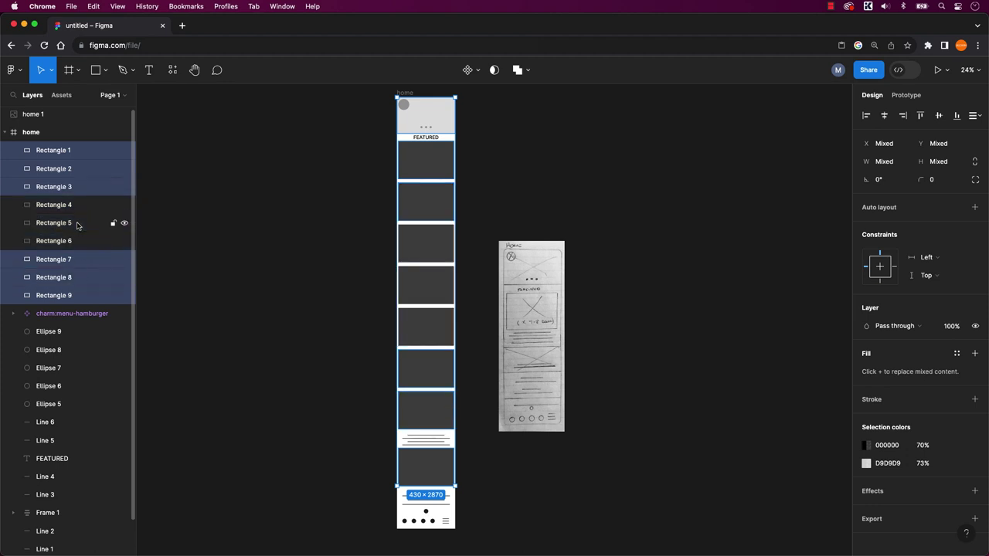
pyautogui.keyDown('super'); pyautogui.click(79, 241); pyautogui.keyUp('super')
pyautogui.keyDown('super'); pyautogui.click(80, 223); pyautogui.keyUp('super')
pyautogui.keyDown('super'); pyautogui.click(81, 205); pyautogui.keyUp('super')
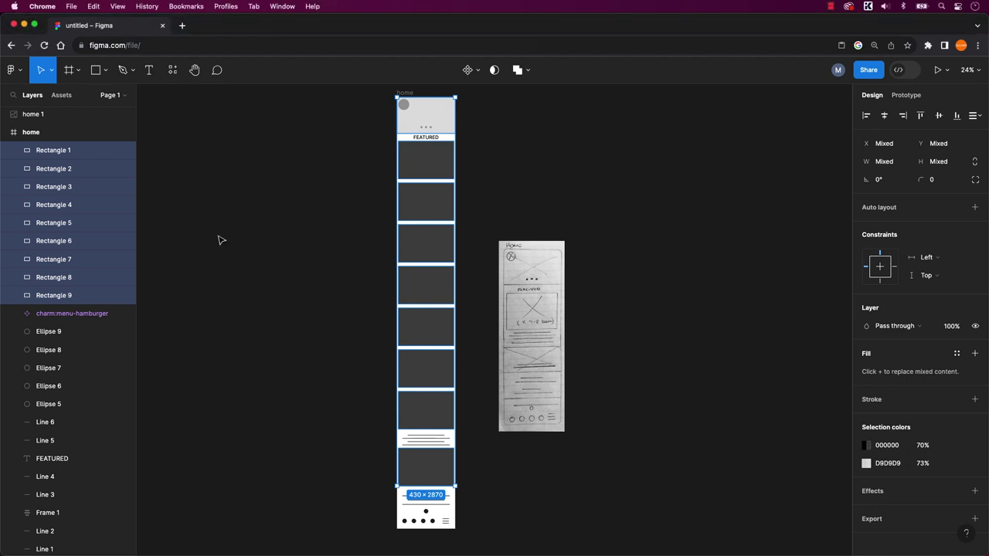
# - Enter 'Feature Gallery Card' as the new name in the Rename 9 layers dialog
pyautogui.press('super+r')
pyautogui.click(486, 176)
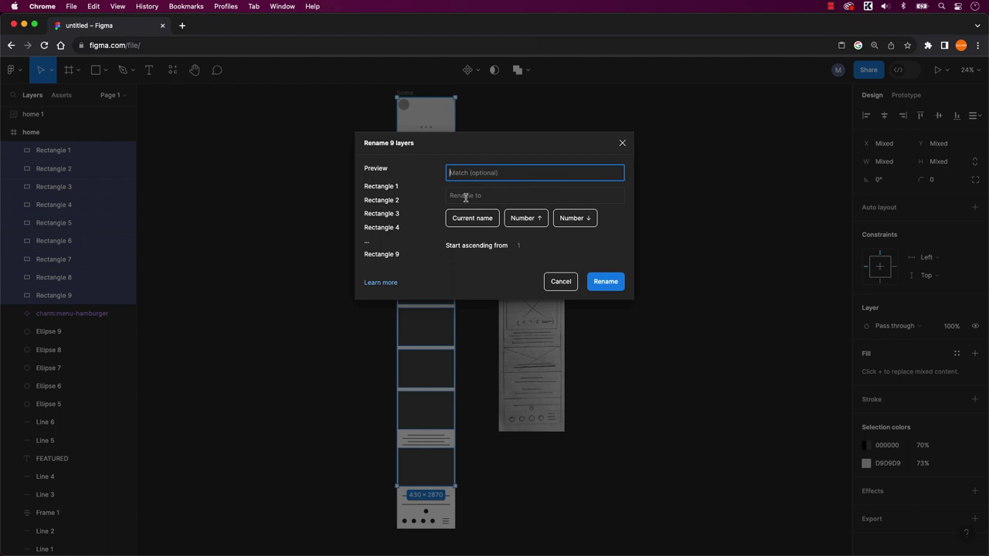
pyautogui.click(465, 198)
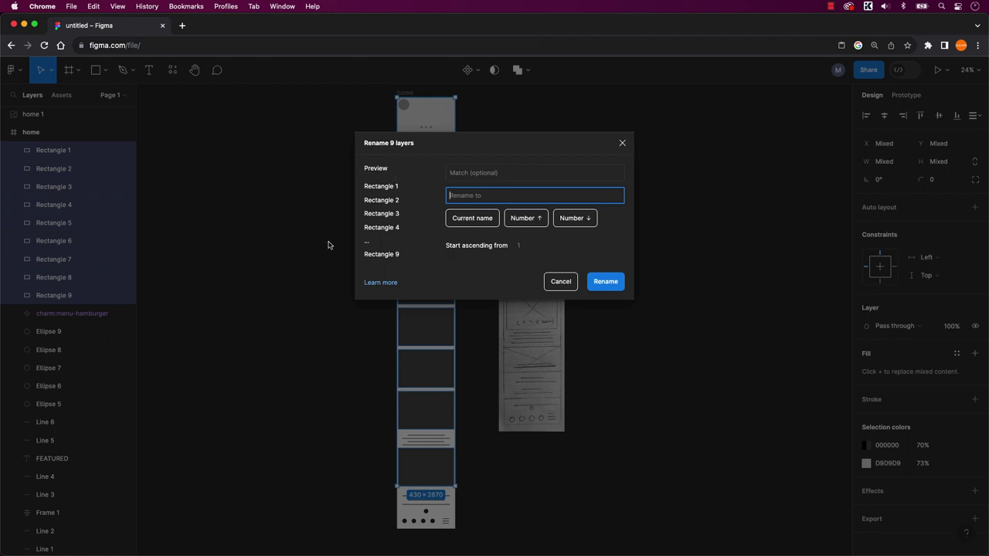
pyautogui.click(487, 177)
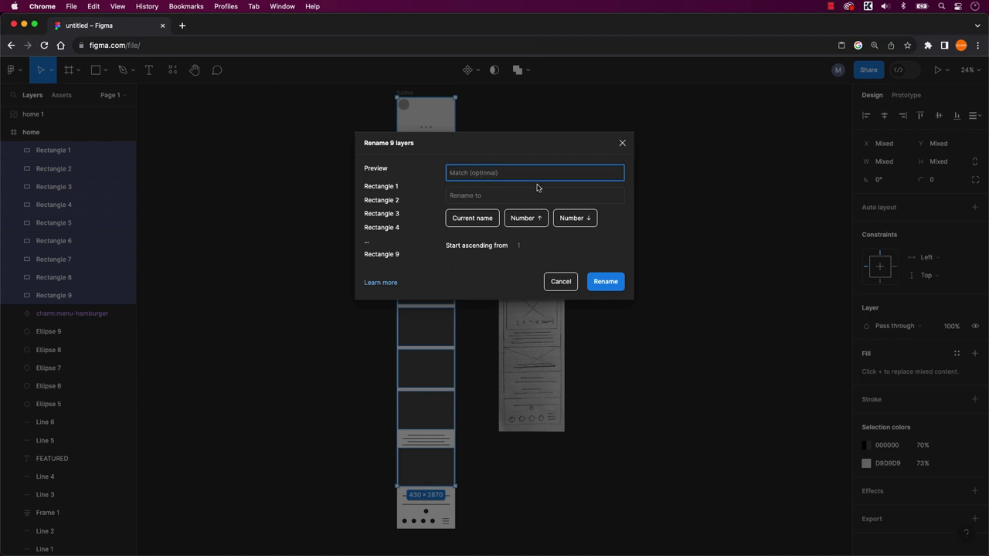
pyautogui.click(465, 198)
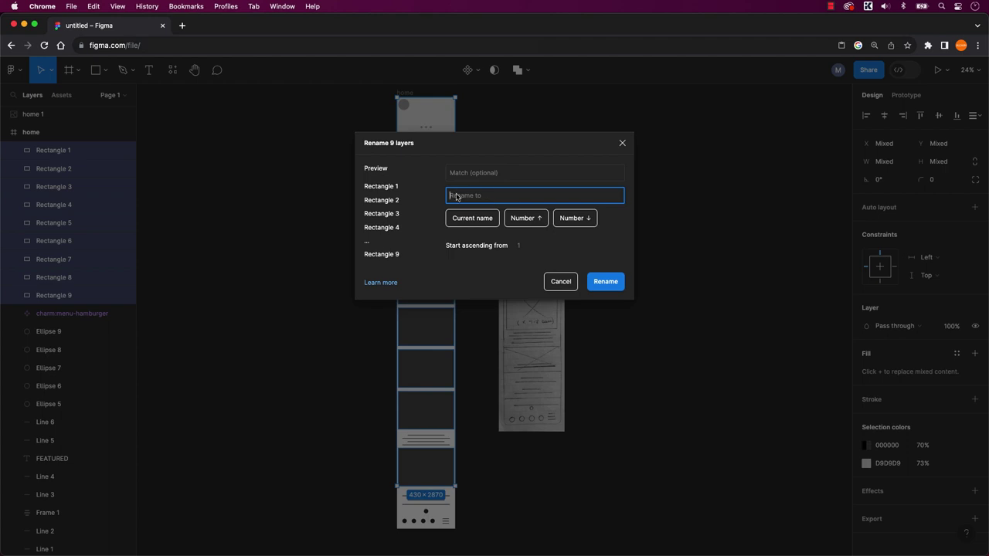
pyautogui.write('Feature Gal')
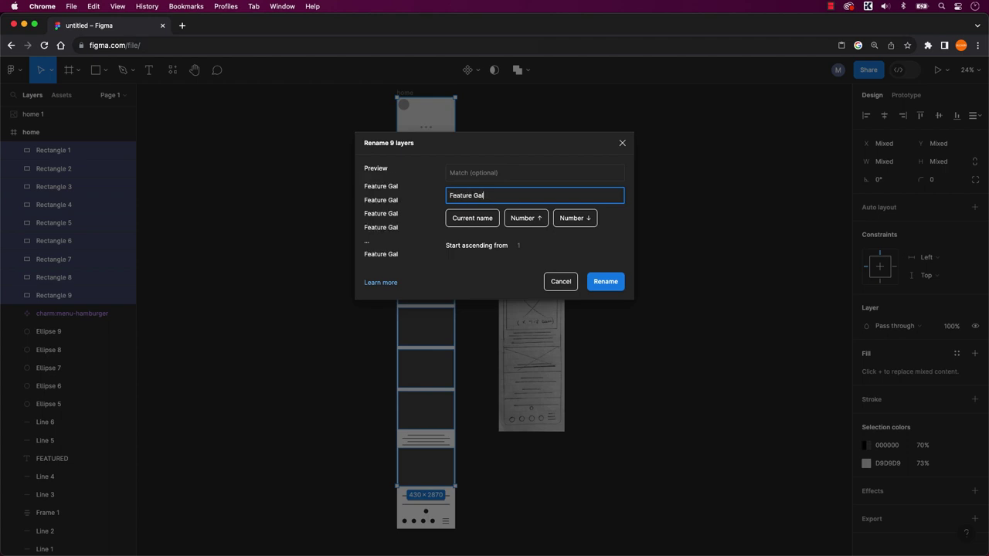
pyautogui.write('lery Card')
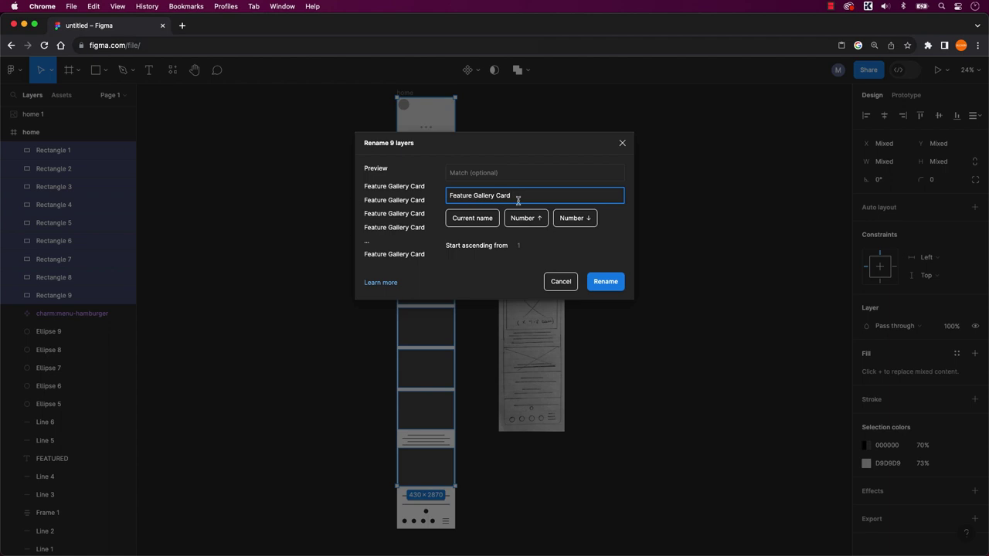
pyautogui.click(472, 219)
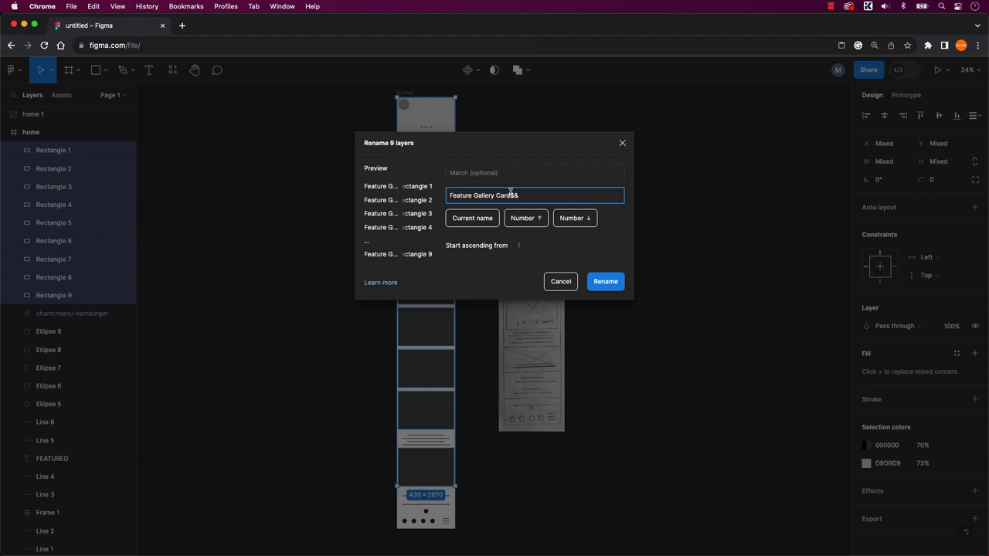
pyautogui.moveTo(510, 195); pyautogui.dragTo(540, 197)
pyautogui.press('BackSpace')
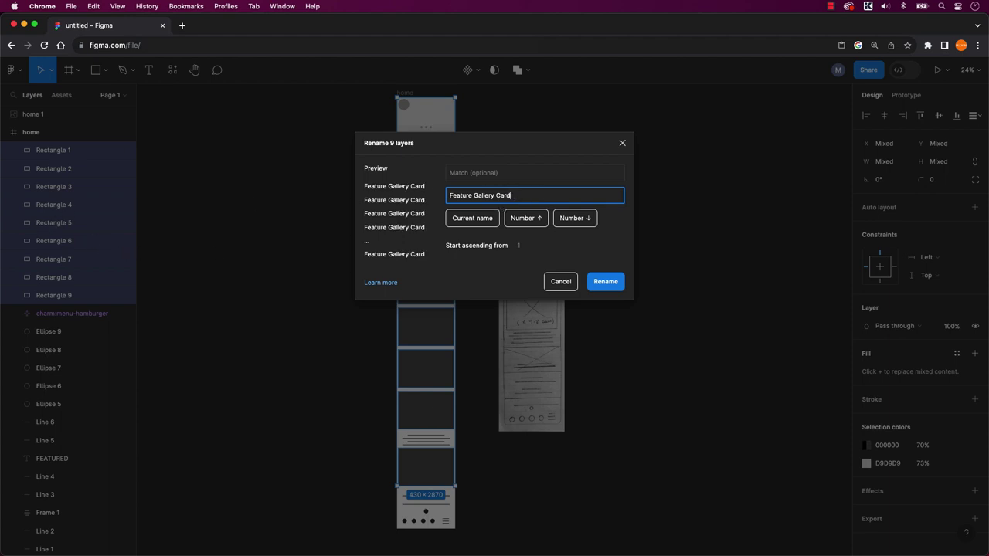
# - Add ascending numbering and apply names Feature Gallery Card01–09
pyautogui.click(530, 221)
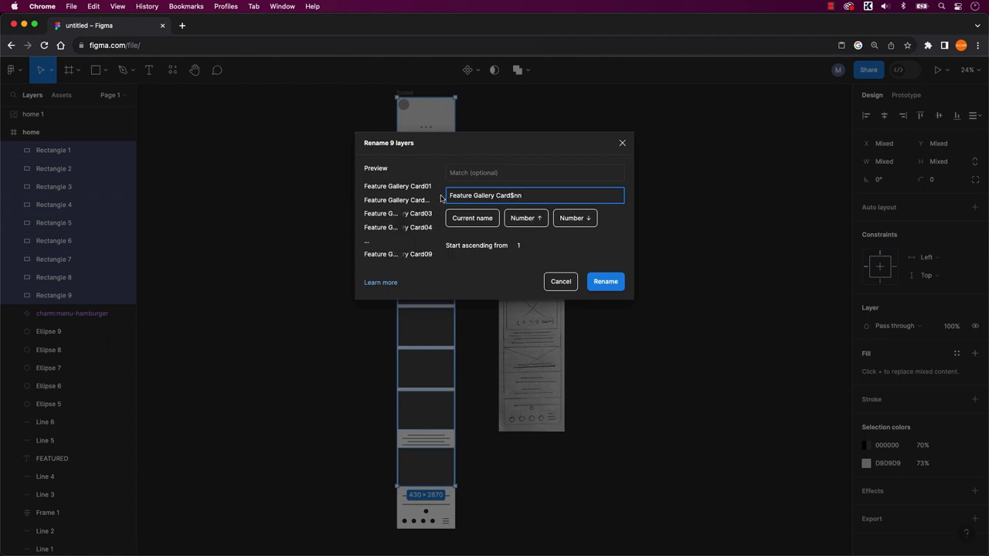
pyautogui.moveTo(534, 197); pyautogui.dragTo(510, 197)
pyautogui.press('BackSpace')
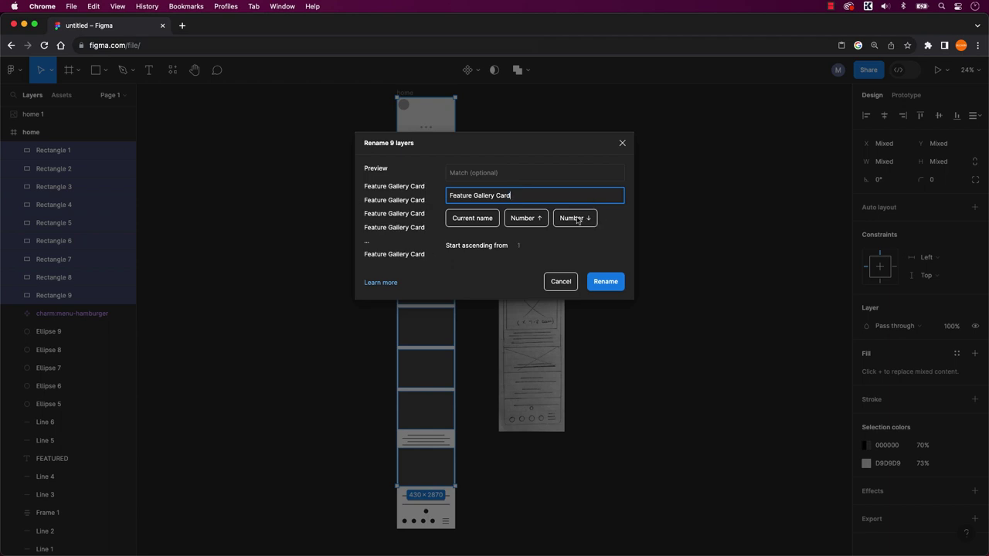
pyautogui.click(578, 219)
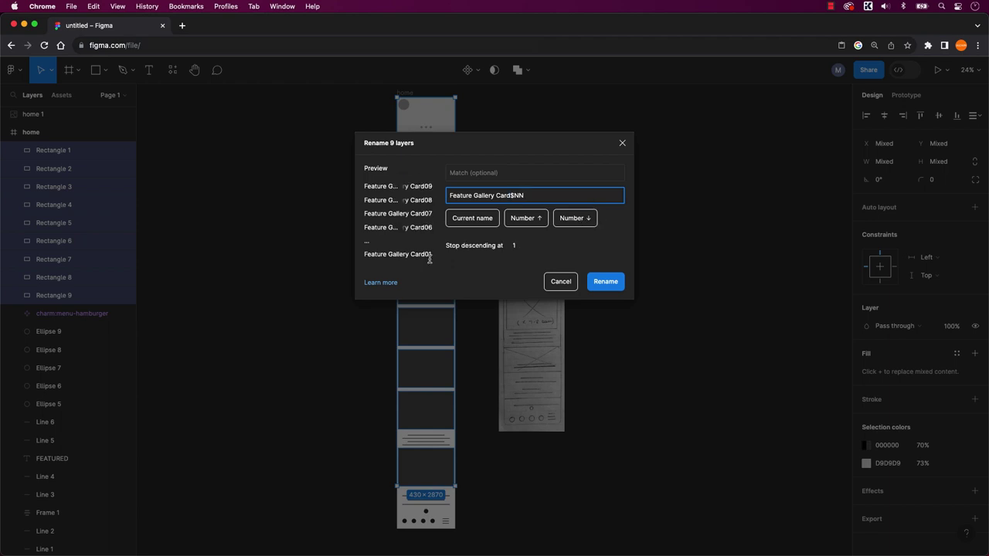
pyautogui.moveTo(509, 195); pyautogui.dragTo(541, 196)
pyautogui.press('BackSpace')
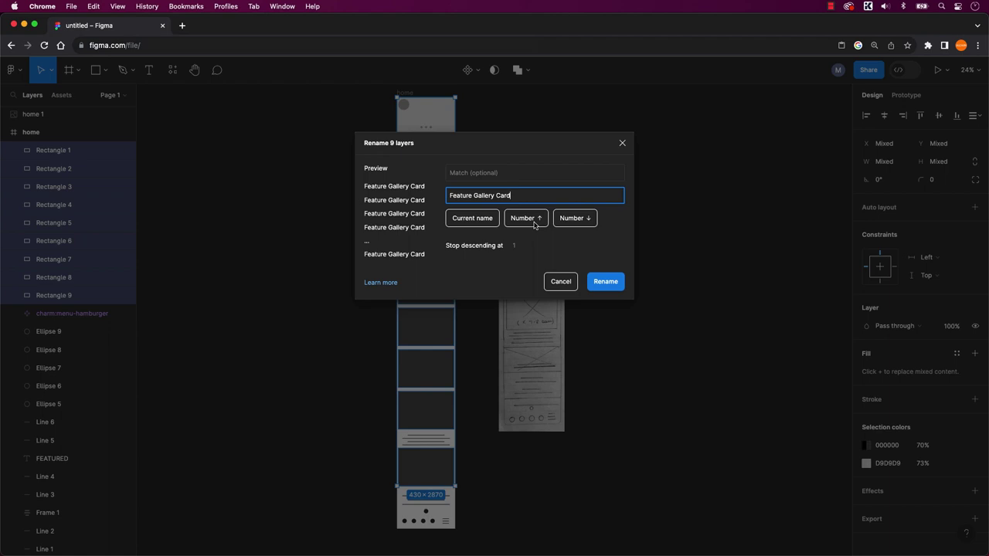
pyautogui.click(533, 220)
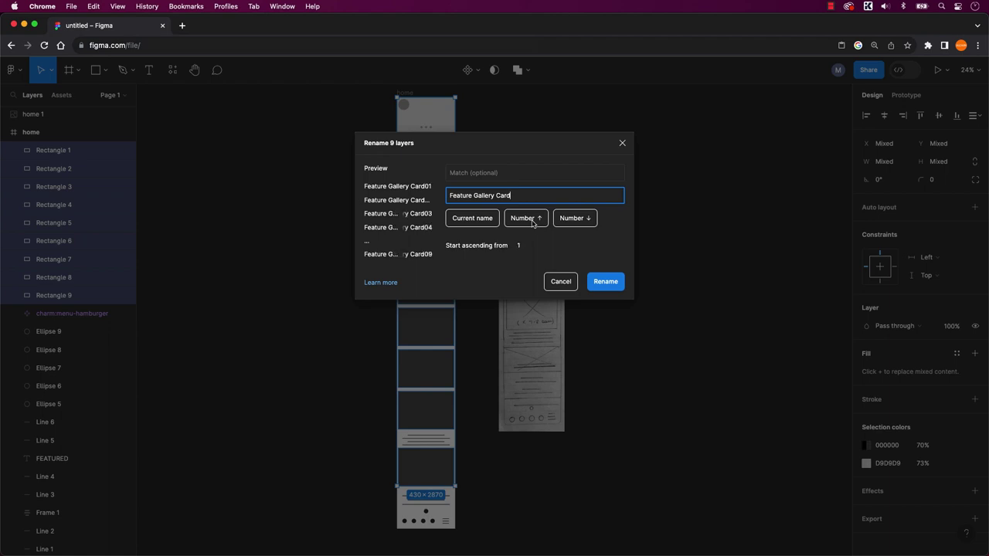
pyautogui.click(605, 282)
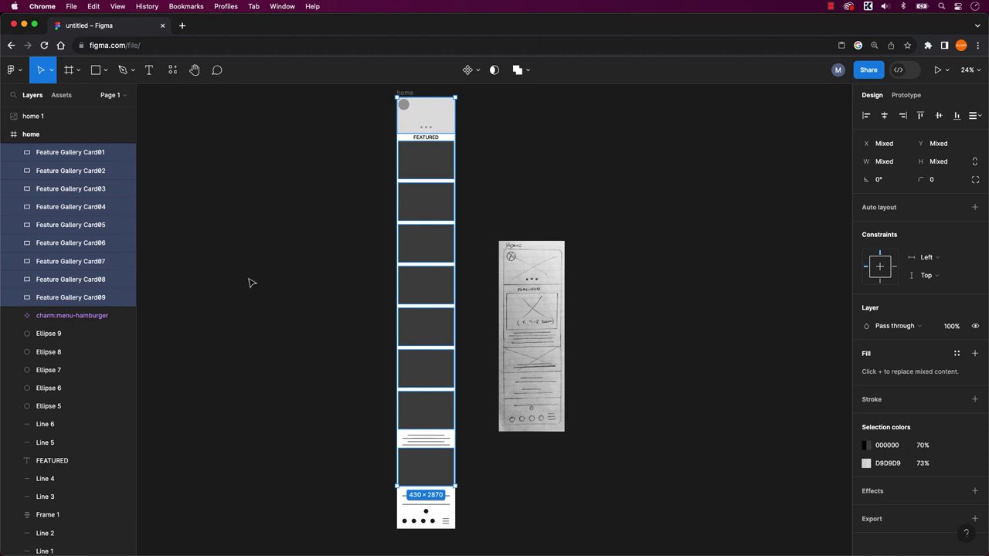
# - Batch-replace 'Feature' with 'Home' in the nine card layer names
pyautogui.press('super+r')
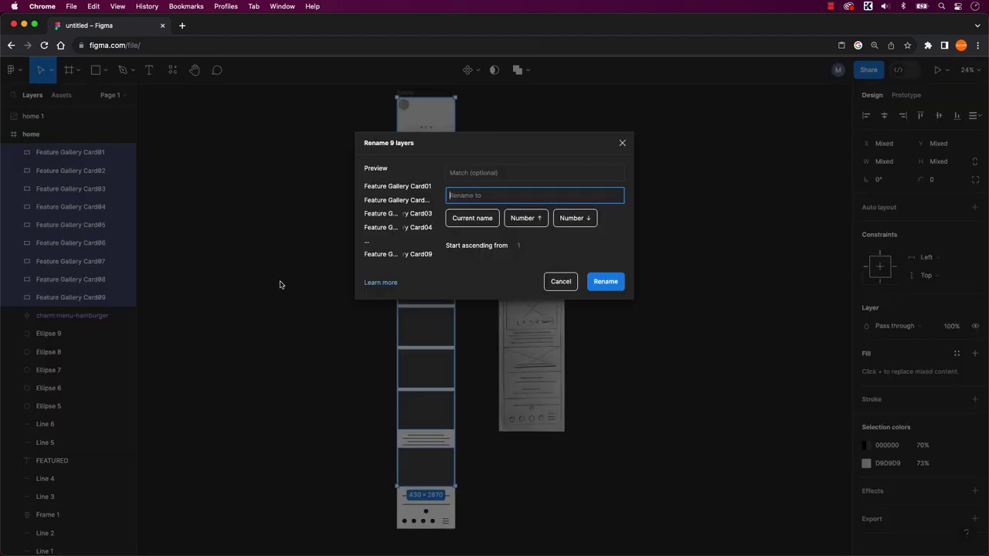
pyautogui.click(482, 174)
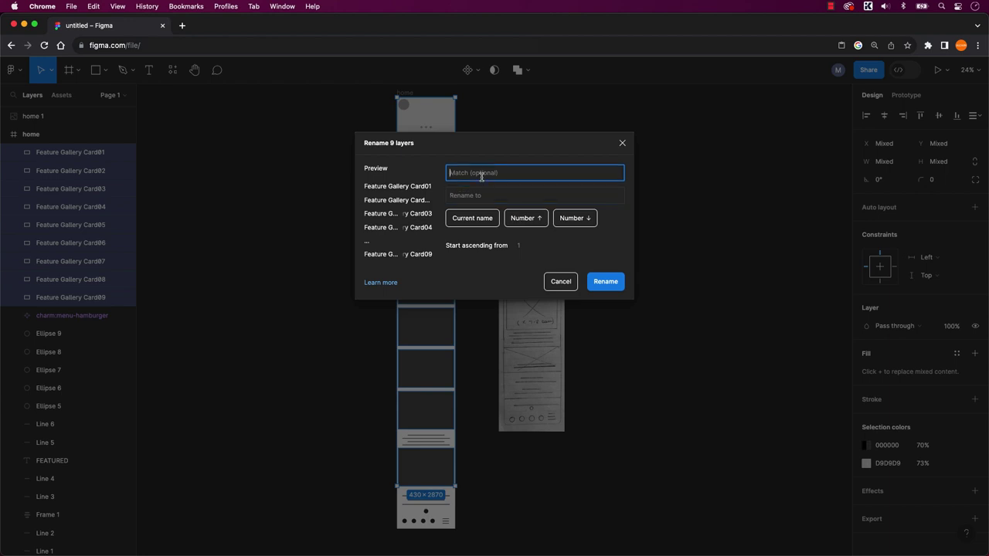
pyautogui.write('F')
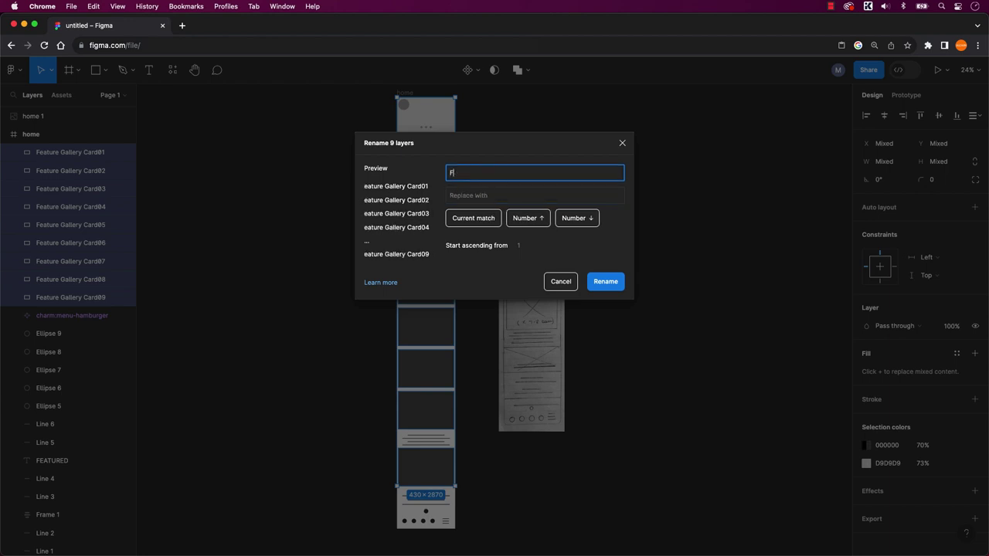
pyautogui.write('eature')
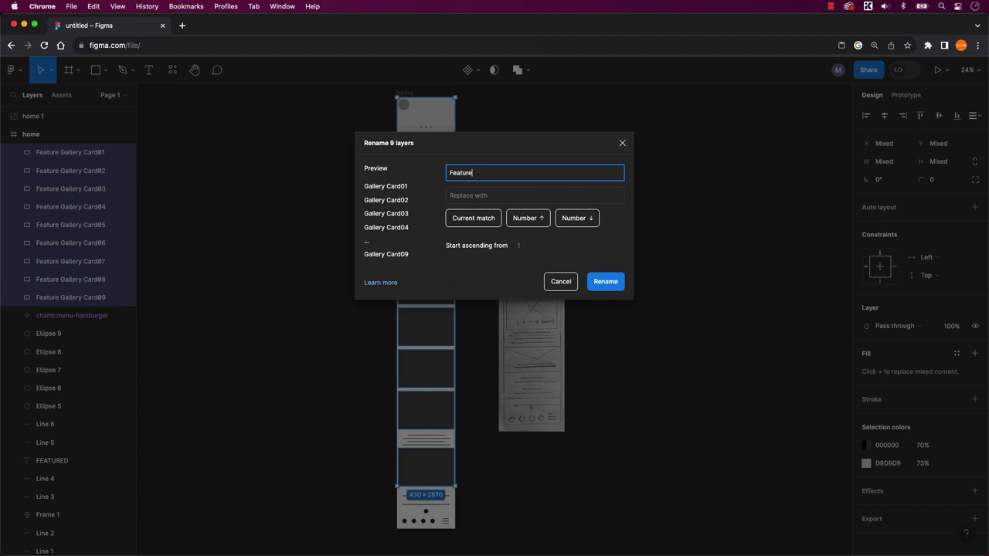
pyautogui.click(470, 195)
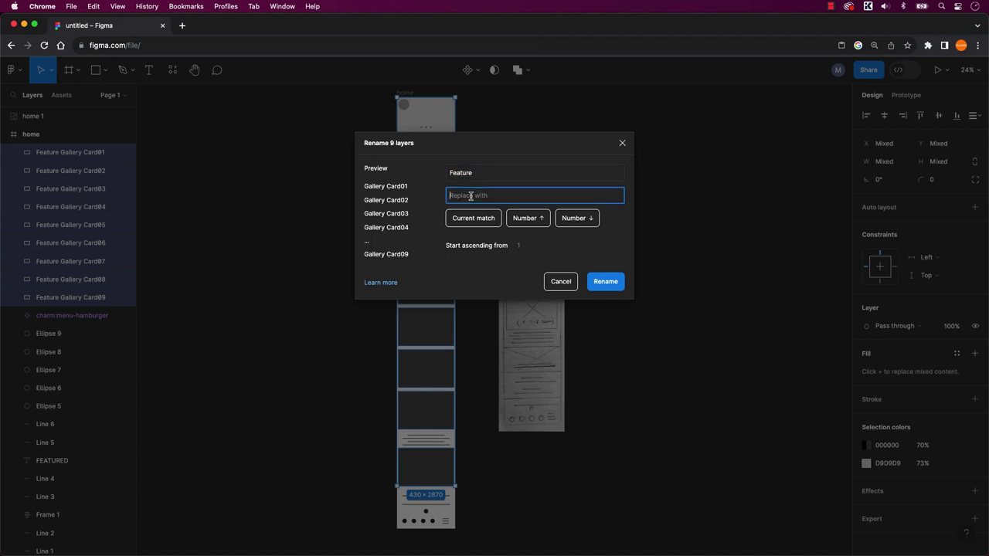
pyautogui.write('Home')
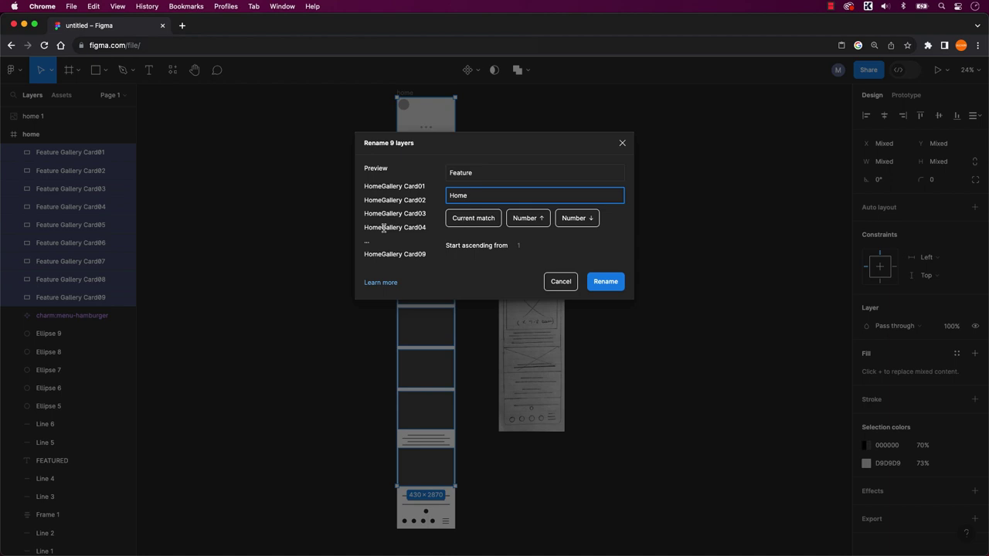
pyautogui.click(607, 281)
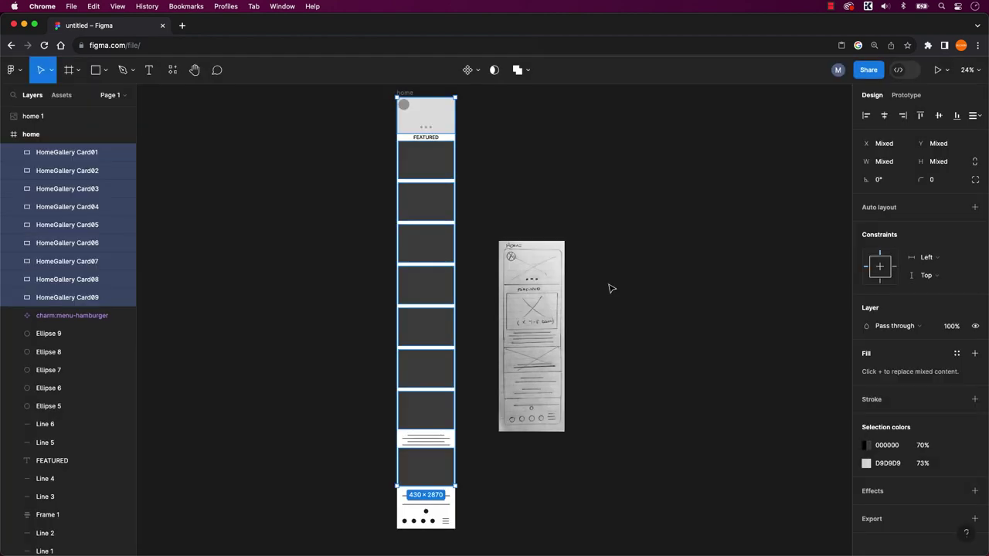
# - Deselect the cards and batch-rename Ellipses 9, 8, 6, 7 to menuIcons01–04
pyautogui.click(610, 287)
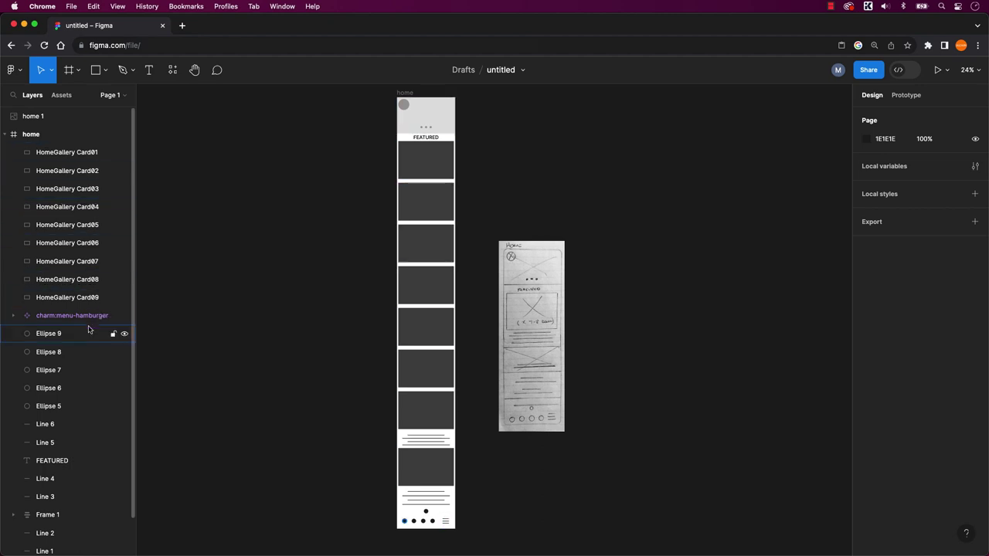
pyautogui.scroll(-2, 62, 308)
pyautogui.click(54, 293)
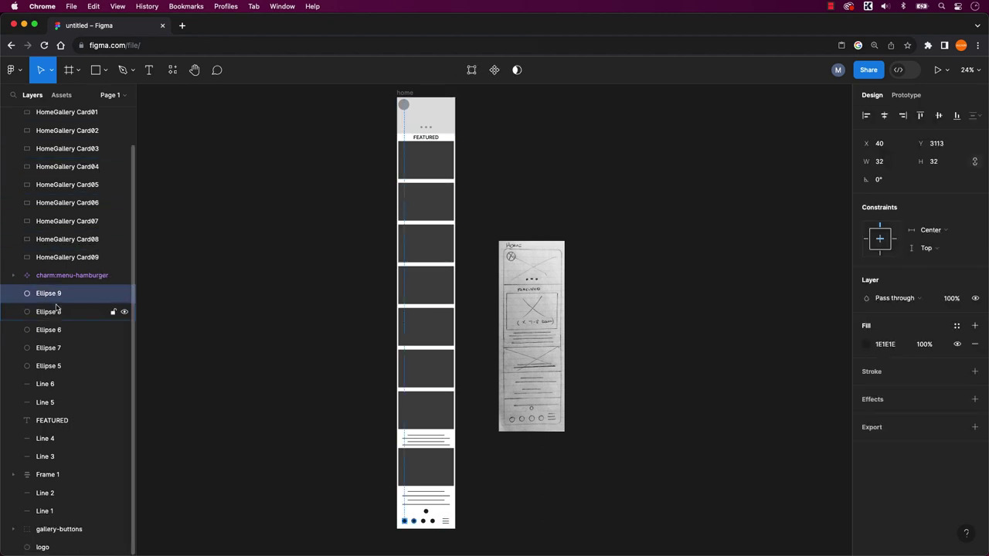
pyautogui.click(54, 311)
pyautogui.moveTo(54, 329); pyautogui.dragTo(54, 352)
pyautogui.keyDown('shift'); pyautogui.click(58, 296); pyautogui.keyUp('shift')
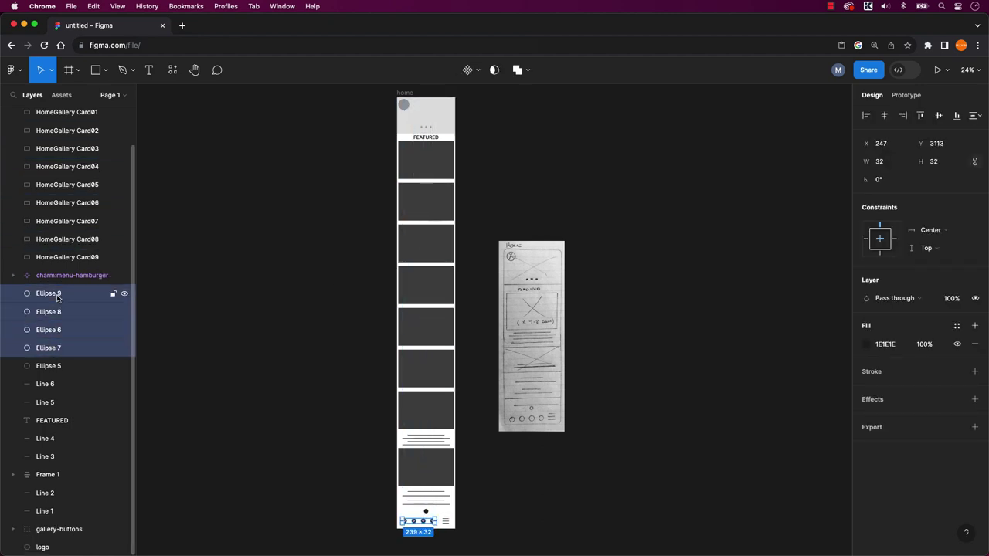
pyautogui.press('super+r')
pyautogui.write('menuIcons')
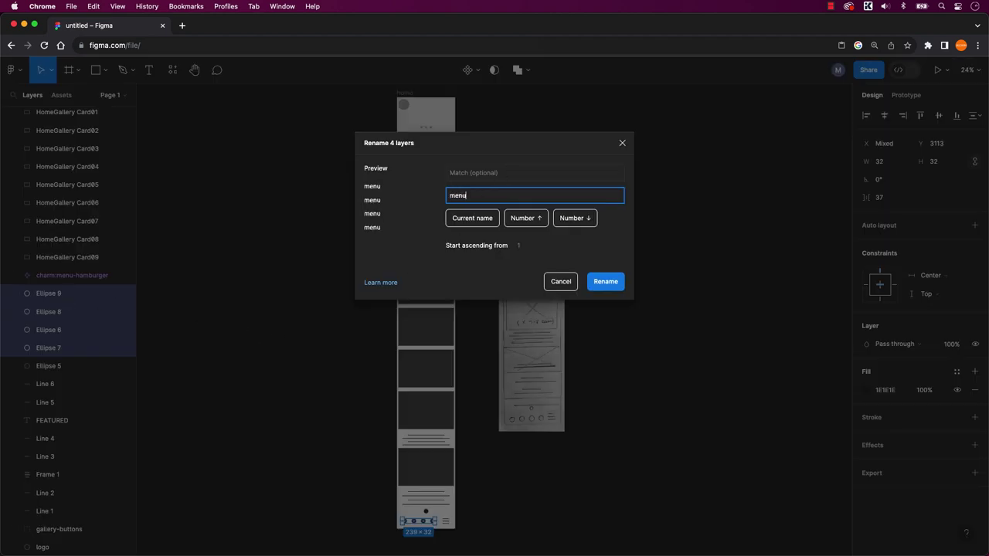
pyautogui.click(526, 218)
pyautogui.click(605, 281)
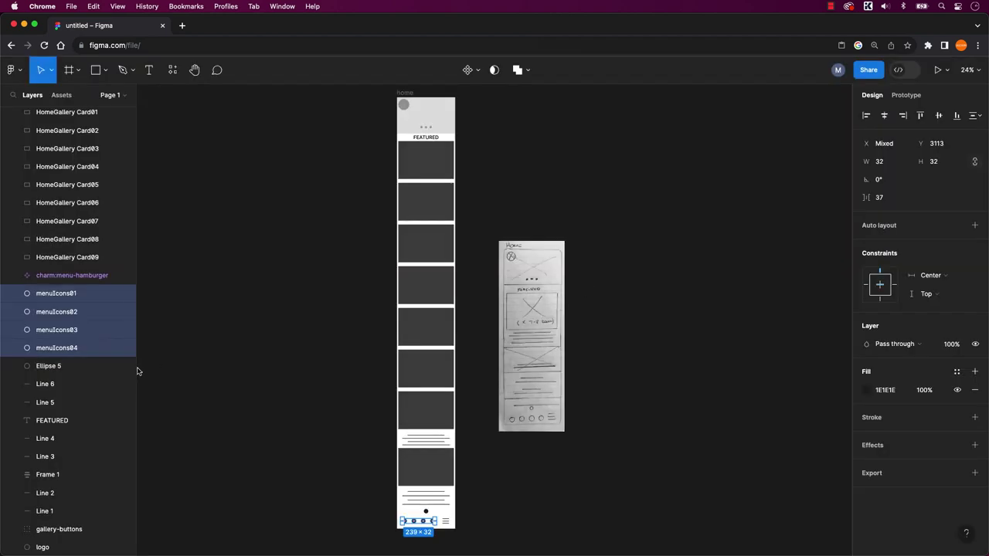
# - Select Lines 6 through 1 and batch-rename all six to text
pyautogui.click(46, 384)
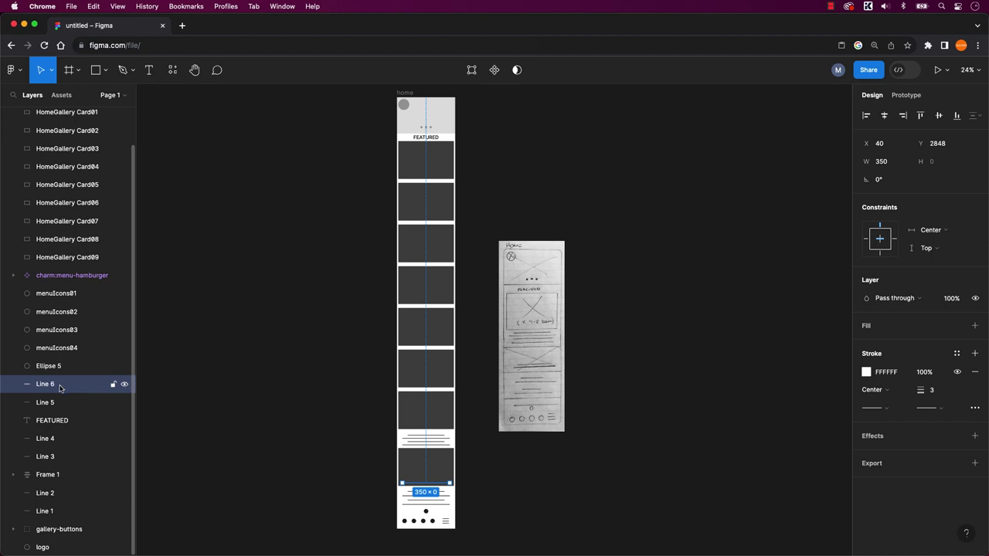
pyautogui.keyDown('shift'); pyautogui.click(48, 403); pyautogui.keyUp('shift')
pyautogui.keyDown('shift'); pyautogui.click(47, 438); pyautogui.keyUp('shift')
pyautogui.keyDown('shift'); pyautogui.click(48, 456); pyautogui.keyUp('shift')
pyautogui.keyDown('shift'); pyautogui.click(47, 493); pyautogui.keyUp('shift')
pyautogui.keyDown('shift'); pyautogui.click(51, 511); pyautogui.keyUp('shift')
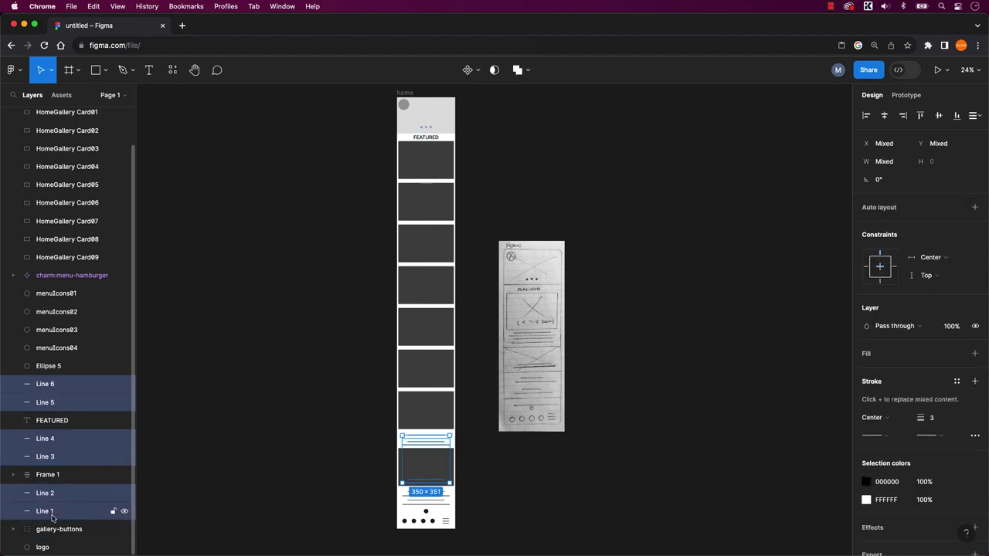
pyautogui.press('super+r')
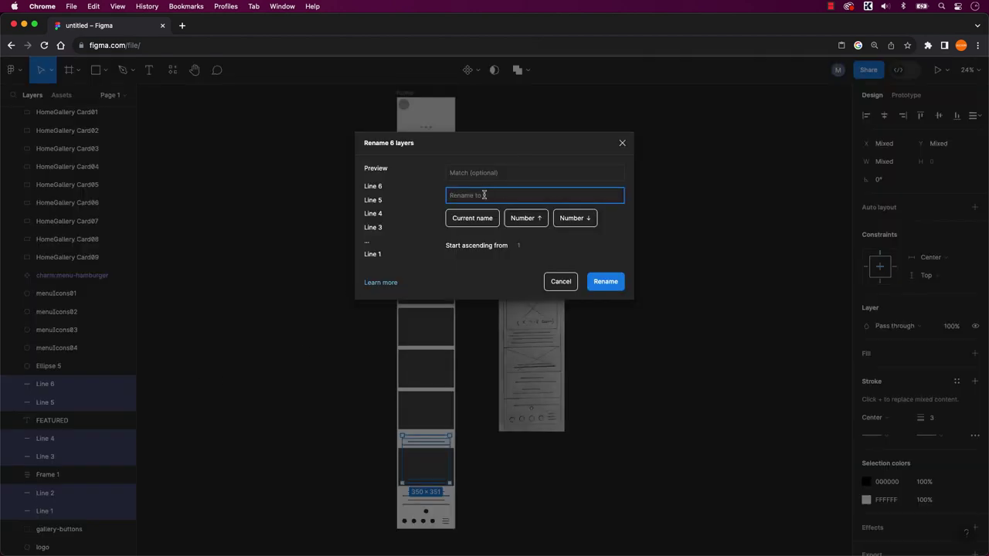
pyautogui.write('text')
pyautogui.click(605, 282)
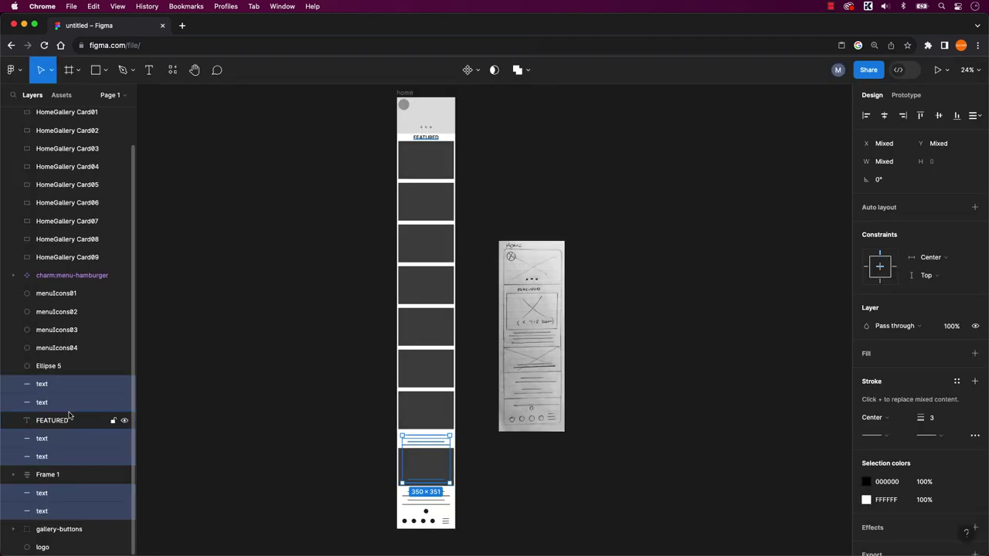
# - Rename Ellipse 5 in the Layers panel to logo-bottom and commit it
pyautogui.click(58, 369)
pyautogui.doubleClick(56, 368)
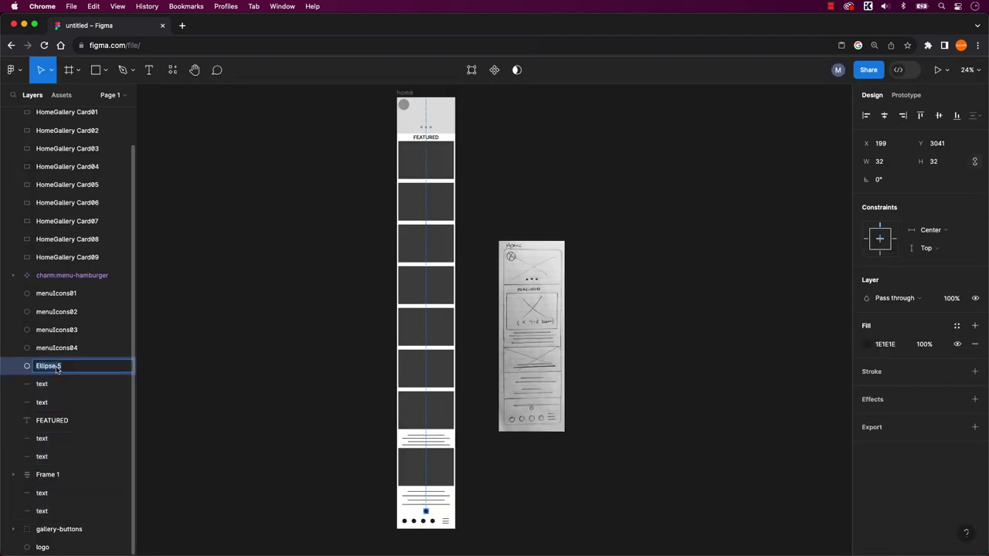
pyautogui.write('logo-bottom')
pyautogui.click(203, 371)
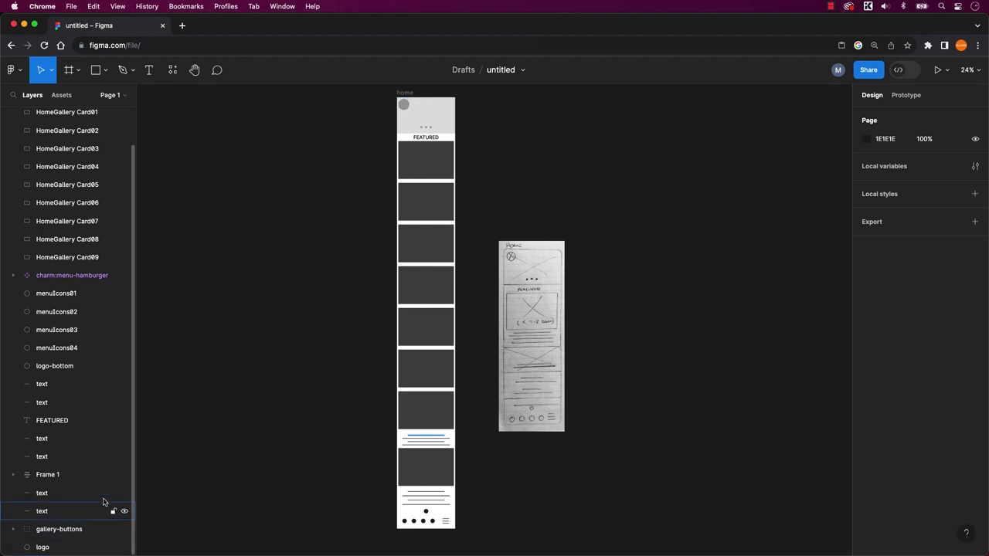